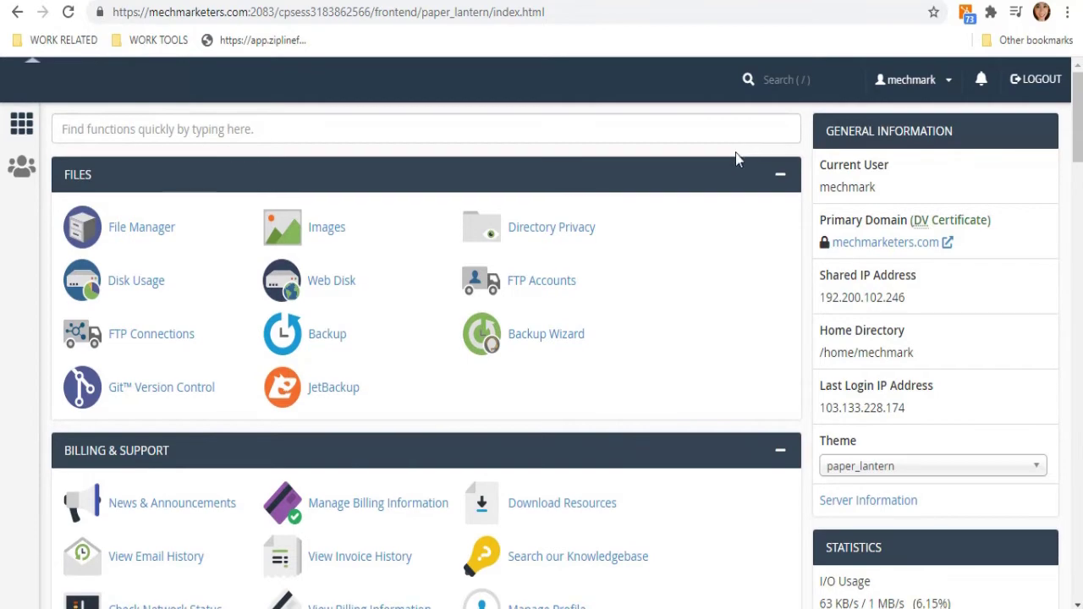
Open the Domains list and locate mechmarketers.com's /public_html document root
{"action": "scroll", "coordinate": [674, 212], "scroll_direction": "down", "scroll_amount": 7}
{"action": "scroll", "coordinate": [674, 207], "scroll_direction": "down", "scroll_amount": 2}
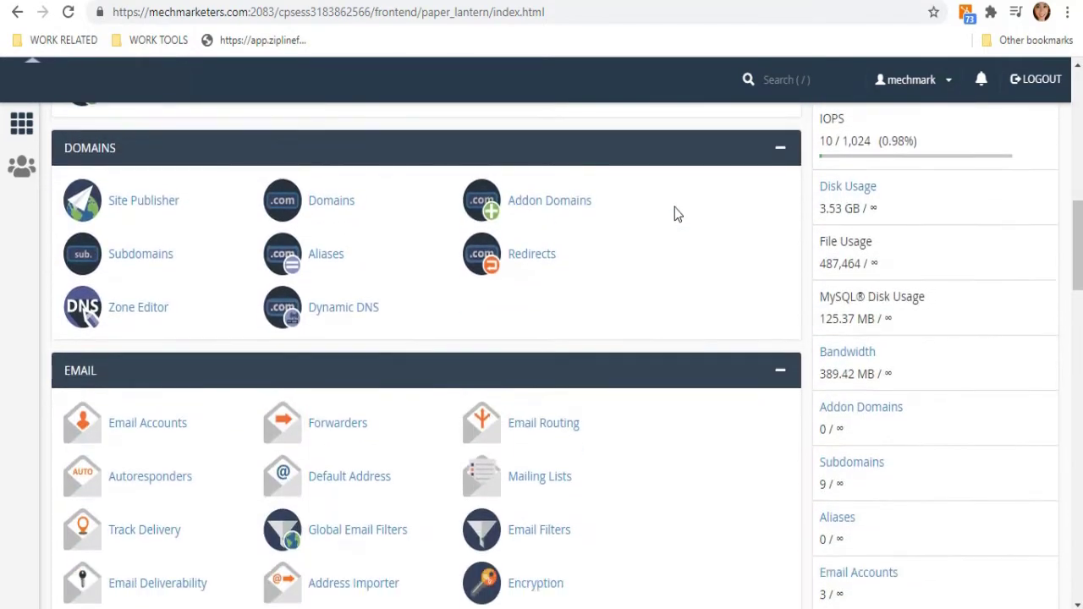
{"action": "left_click", "coordinate": [325, 214]}
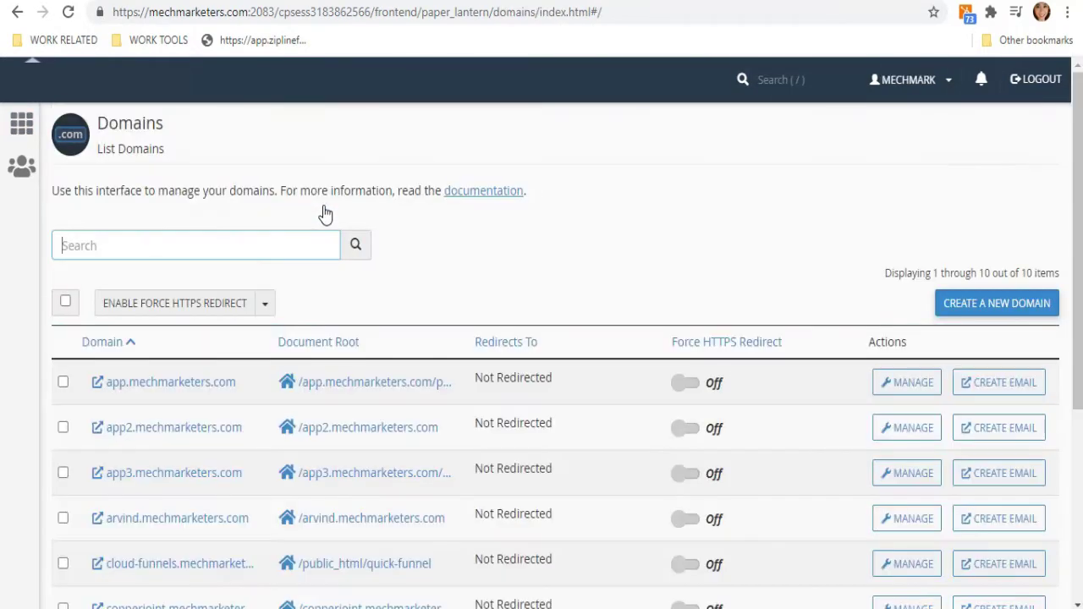
{"action": "scroll", "coordinate": [121, 252], "scroll_direction": "down", "scroll_amount": 1}
{"action": "scroll", "coordinate": [124, 347], "scroll_direction": "down", "scroll_amount": 3}
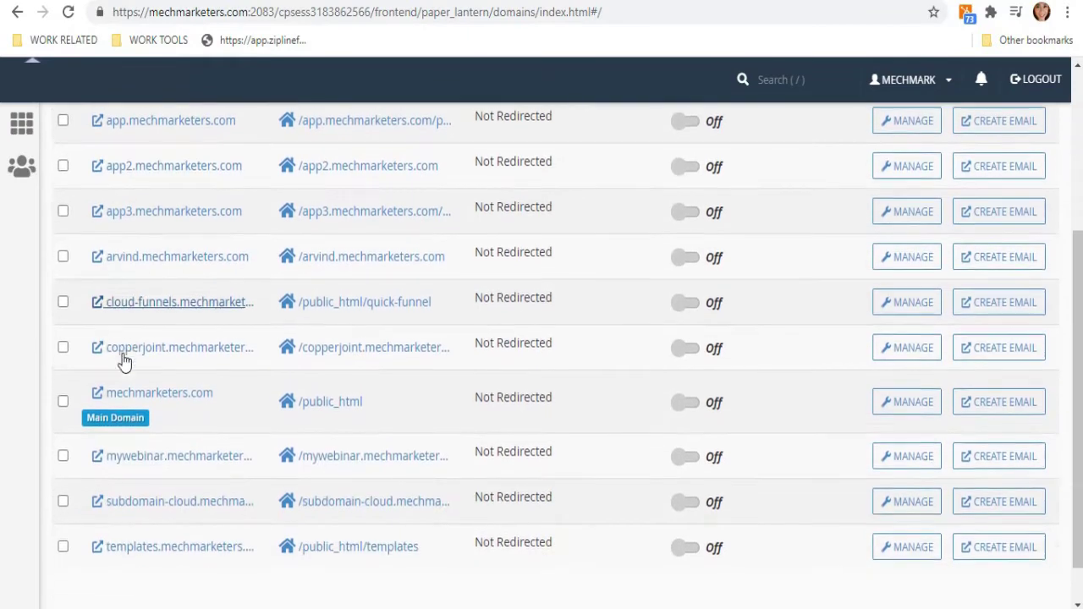
{"action": "scroll", "coordinate": [180, 381], "scroll_direction": "up", "scroll_amount": 3}
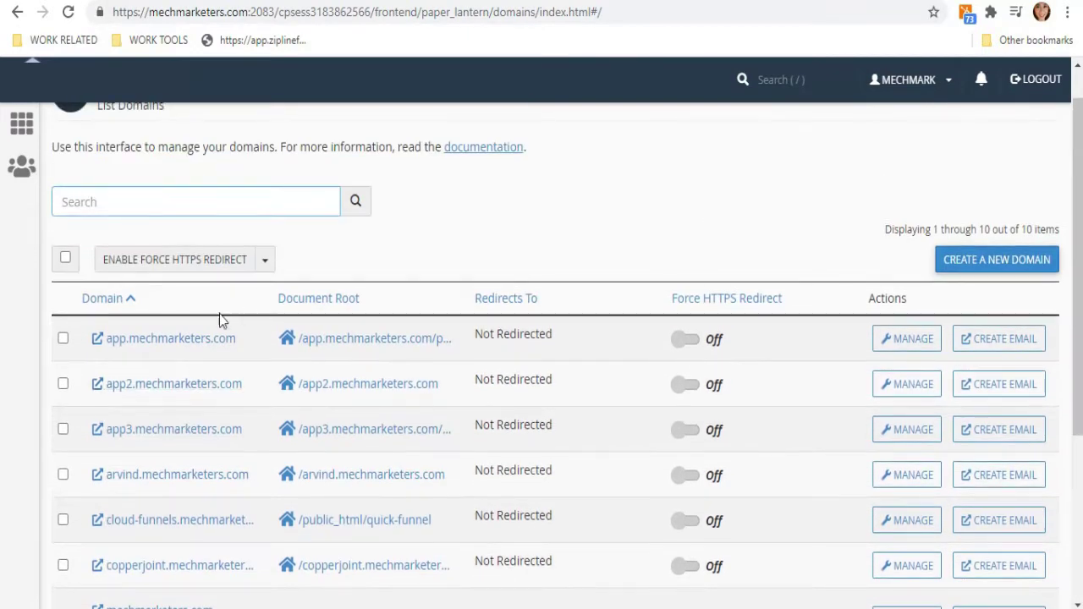
{"action": "scroll", "coordinate": [152, 440], "scroll_direction": "down", "scroll_amount": 1}
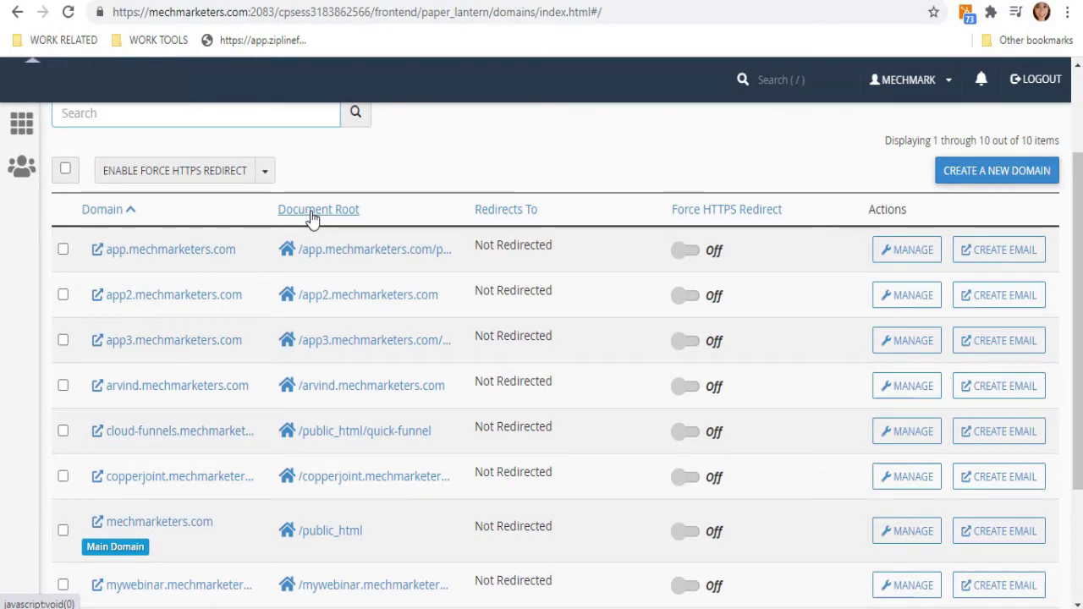
{"action": "scroll", "coordinate": [331, 266], "scroll_direction": "down", "scroll_amount": 2}
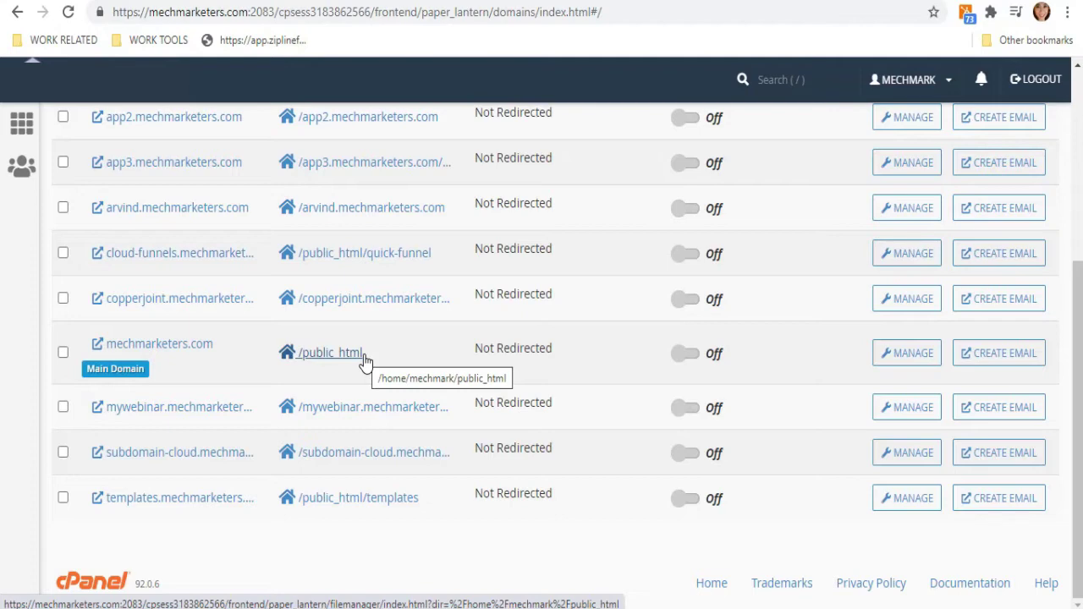
Upload Cloud-Funnels.zip (26.03 MB) into /home/mechmark/public_html through File Manager
{"action": "left_click", "coordinate": [366, 359]}
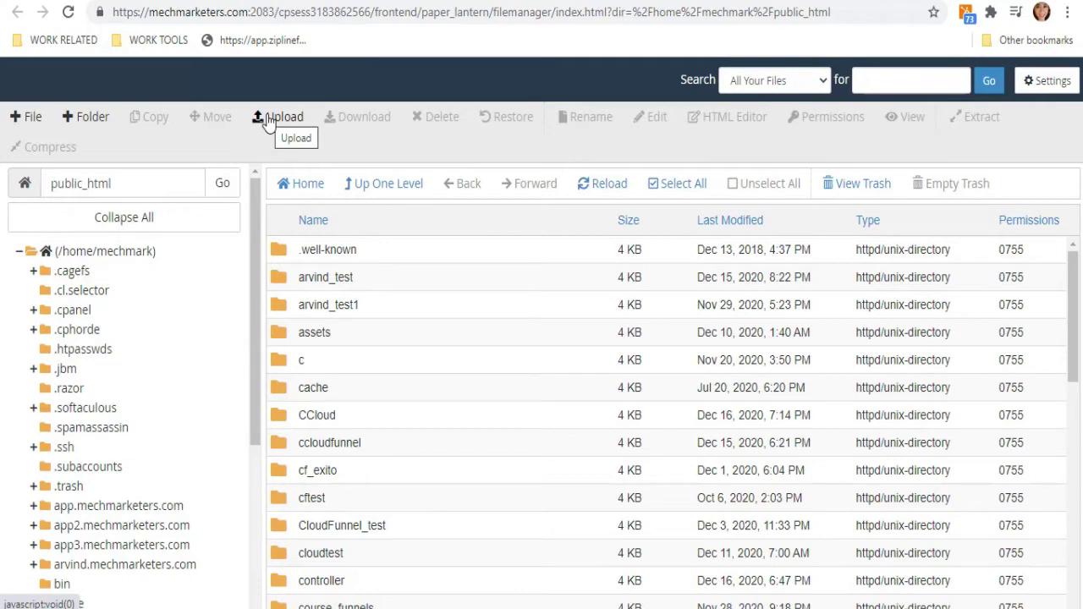
{"action": "left_click", "coordinate": [267, 121]}
{"action": "left_click", "coordinate": [528, 375]}
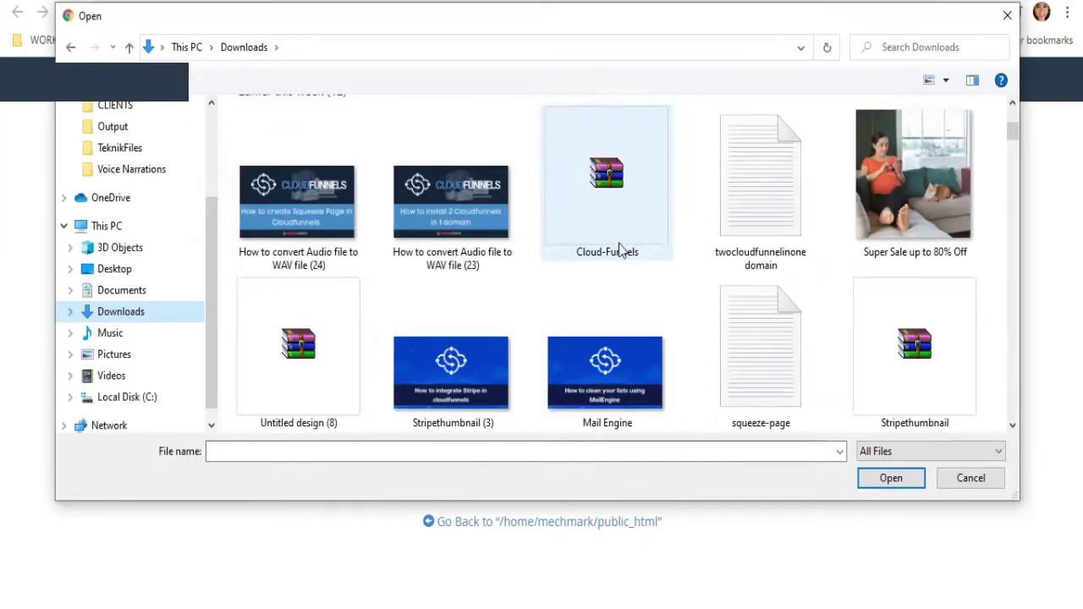
{"action": "left_click", "coordinate": [614, 220]}
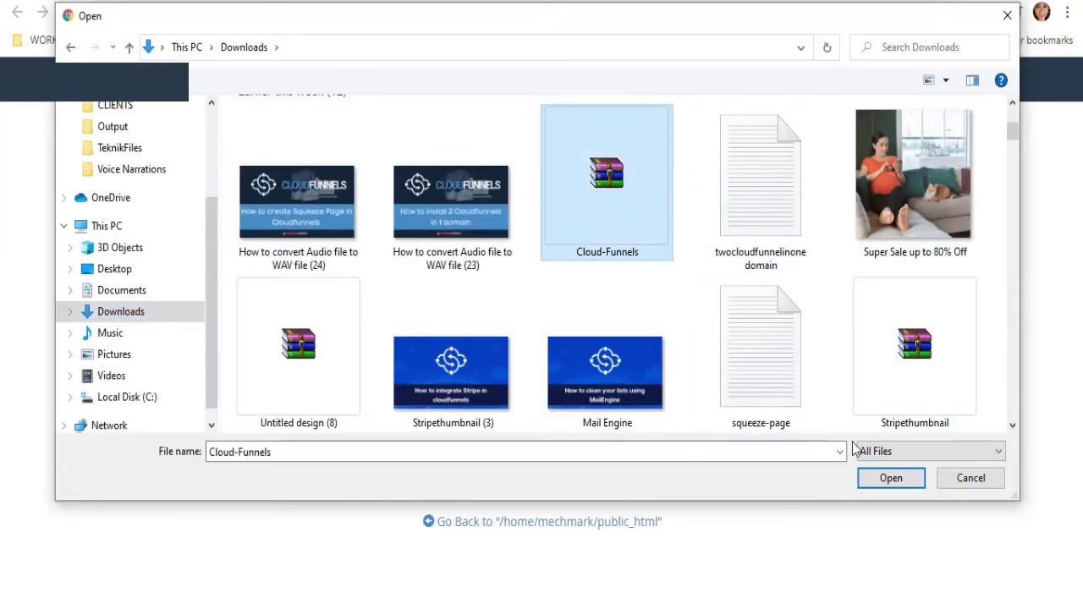
{"action": "left_click", "coordinate": [891, 478]}
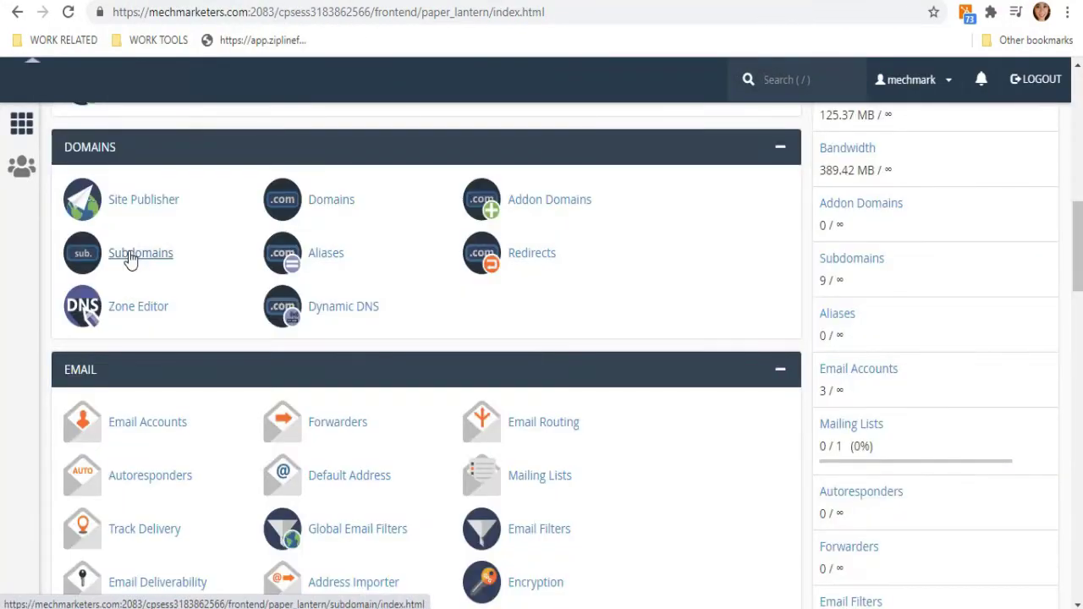
Create subdomain Demo on mechmarketers.com with document root /Demo.mechmarketers.com
{"action": "left_click", "coordinate": [131, 260]}
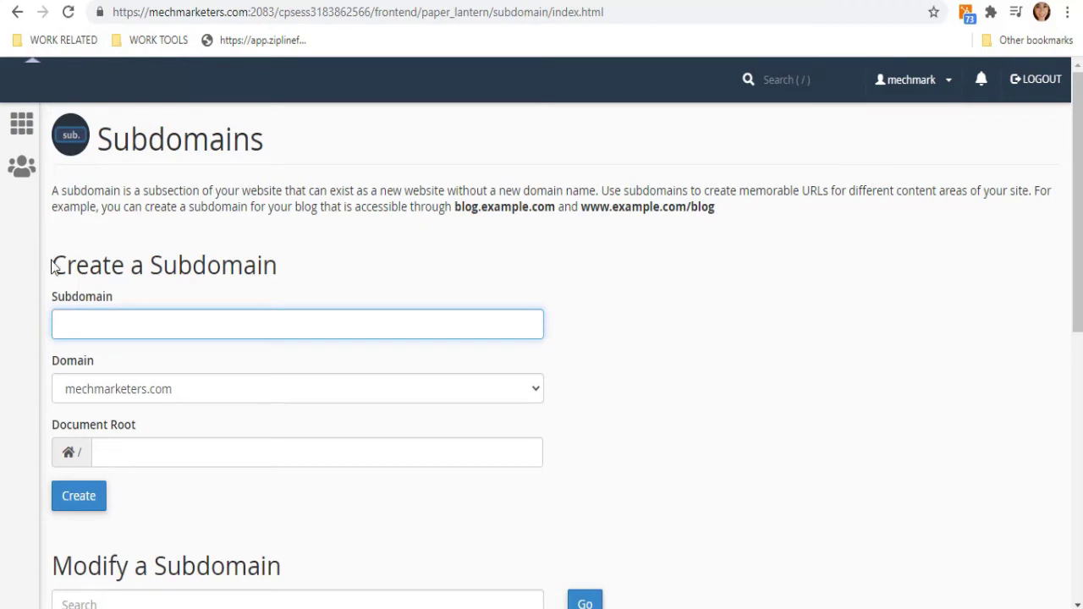
{"action": "left_click_drag", "start_coordinate": [52, 264], "coordinate": [315, 279]}
{"action": "left_click", "coordinate": [336, 275]}
{"action": "scroll", "coordinate": [335, 269], "scroll_direction": "down", "scroll_amount": 1}
{"action": "left_click", "coordinate": [164, 235]}
{"action": "type", "text": "Demo"}
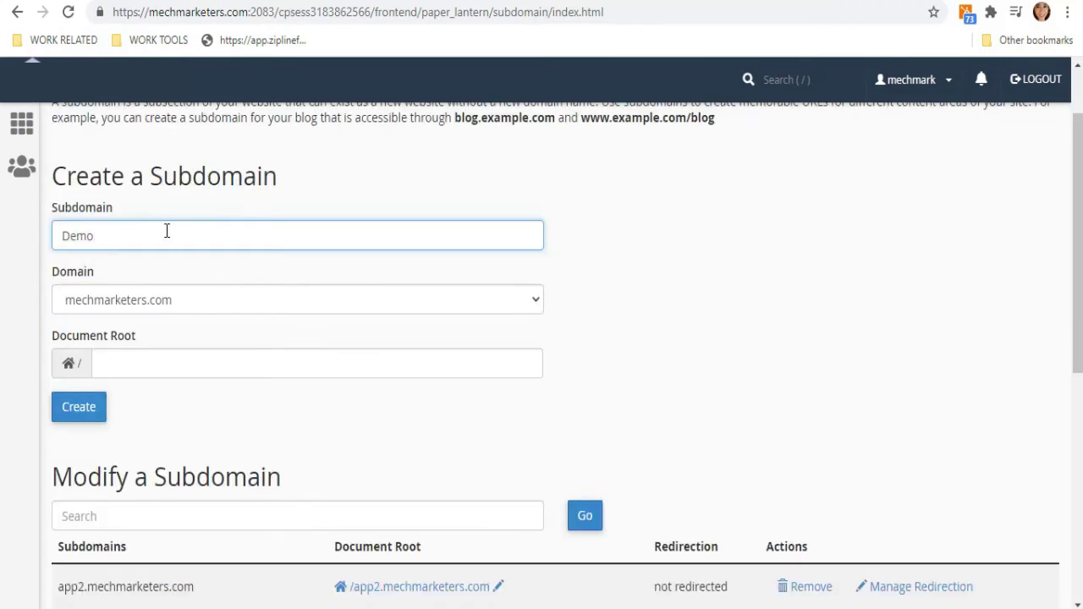
{"action": "left_click", "coordinate": [195, 299]}
{"action": "left_click", "coordinate": [182, 325]}
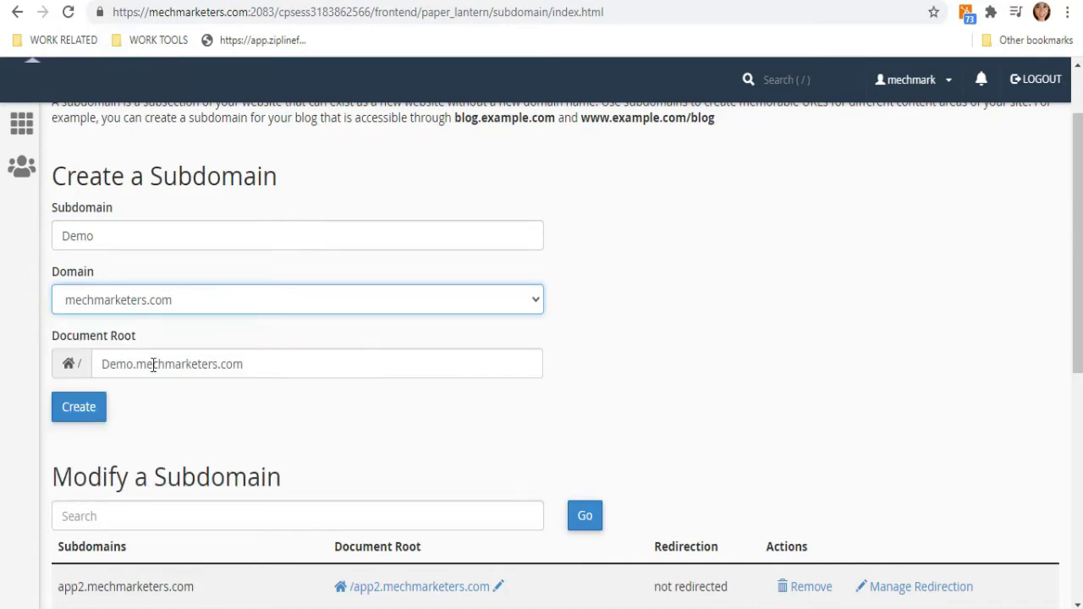
{"action": "left_click", "coordinate": [258, 362]}
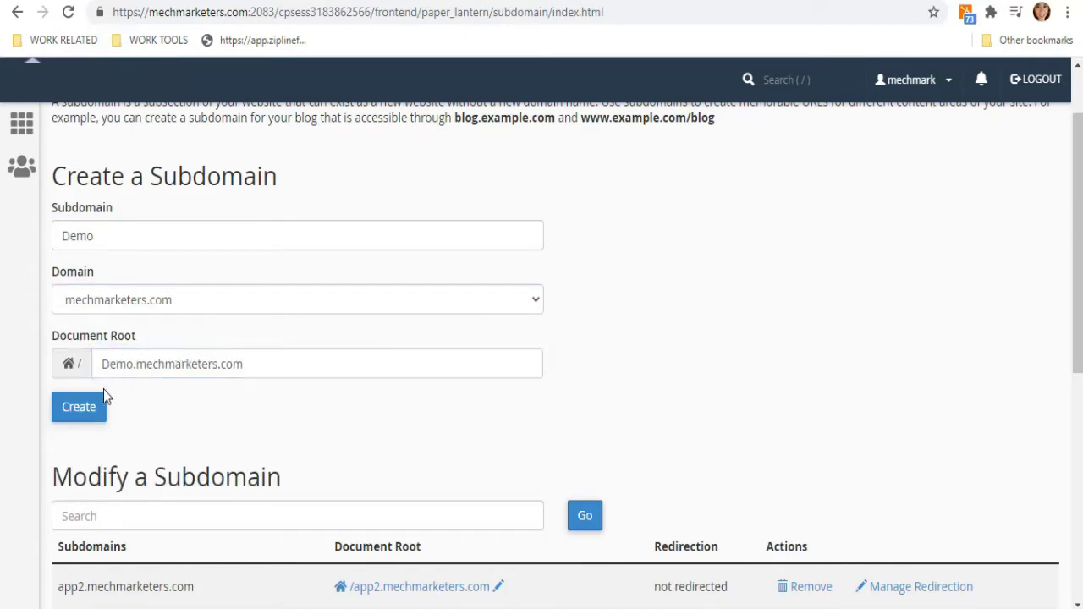
{"action": "left_click", "coordinate": [85, 413]}
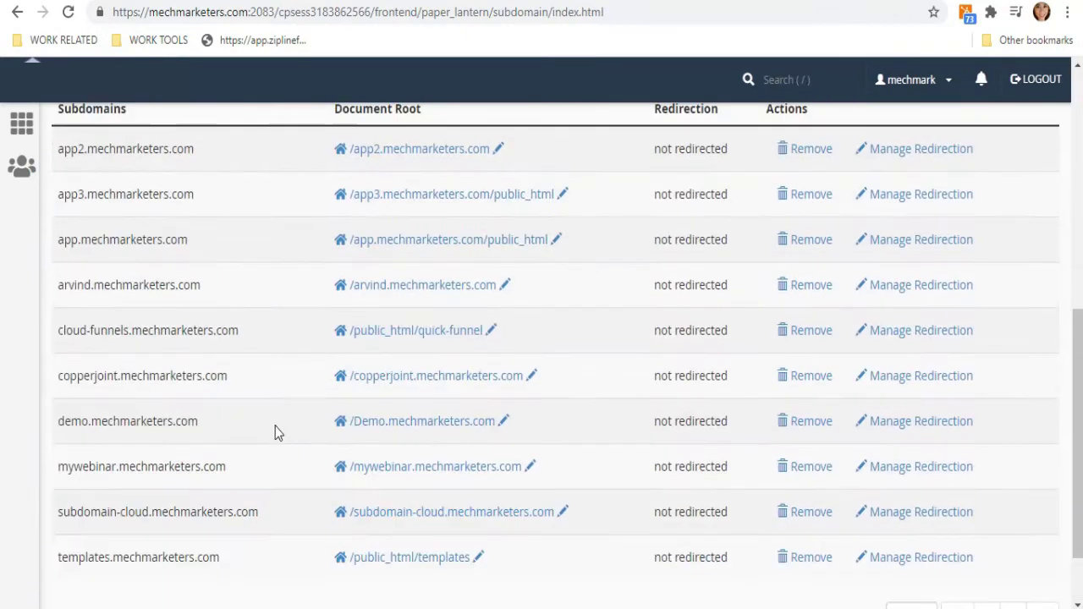
{"action": "scroll", "coordinate": [372, 474], "scroll_direction": "up", "scroll_amount": 1}
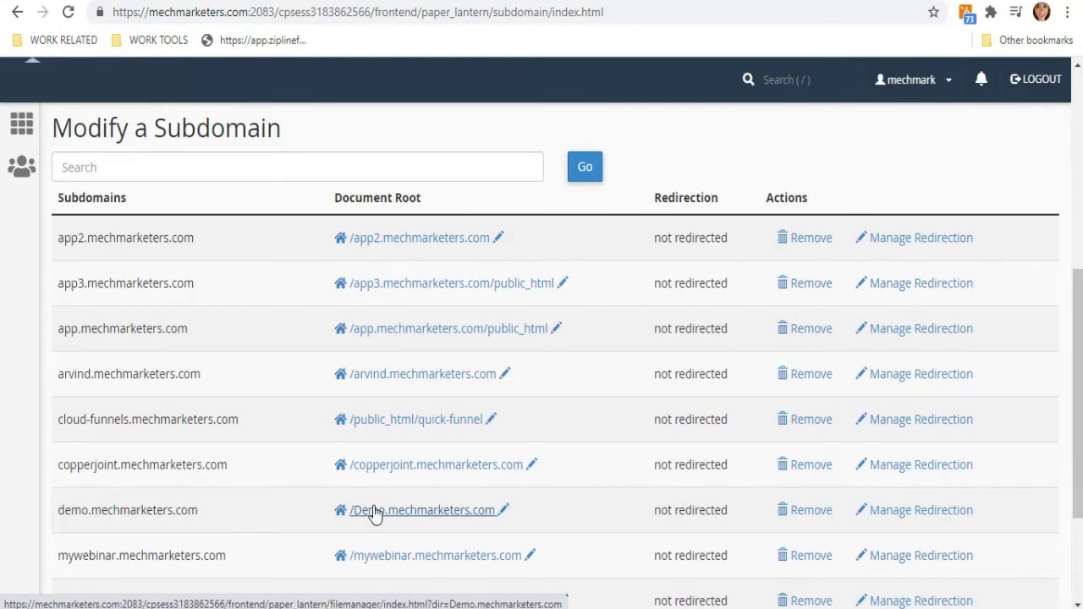
Extract Cloud-Funnels.zip into /public_html, adding folders such as assets and controller
{"action": "left_click", "coordinate": [482, 525]}
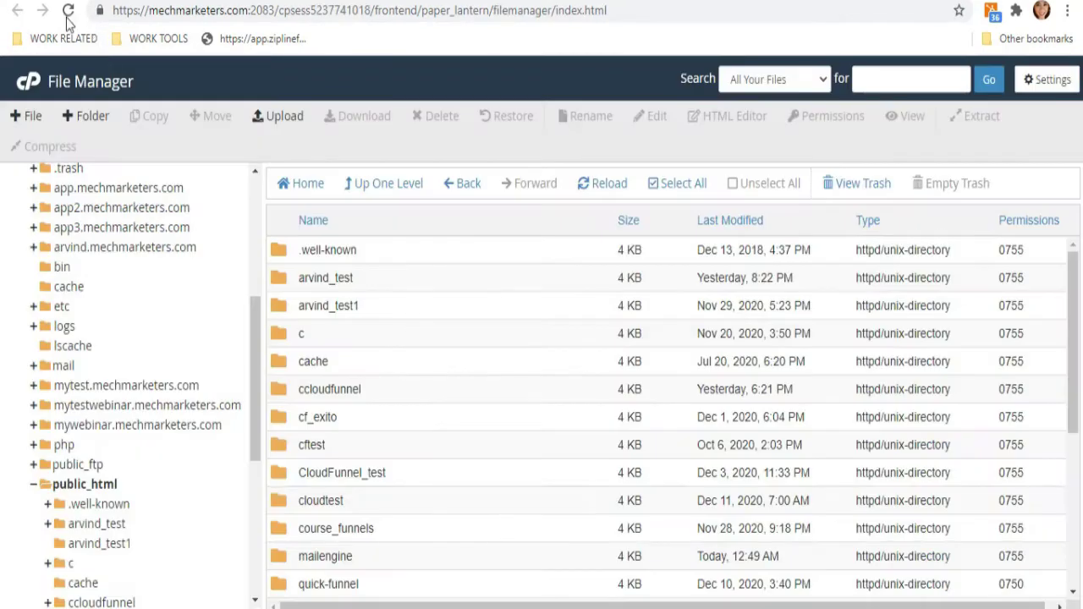
{"action": "scroll", "coordinate": [375, 567], "scroll_direction": "down", "scroll_amount": 5}
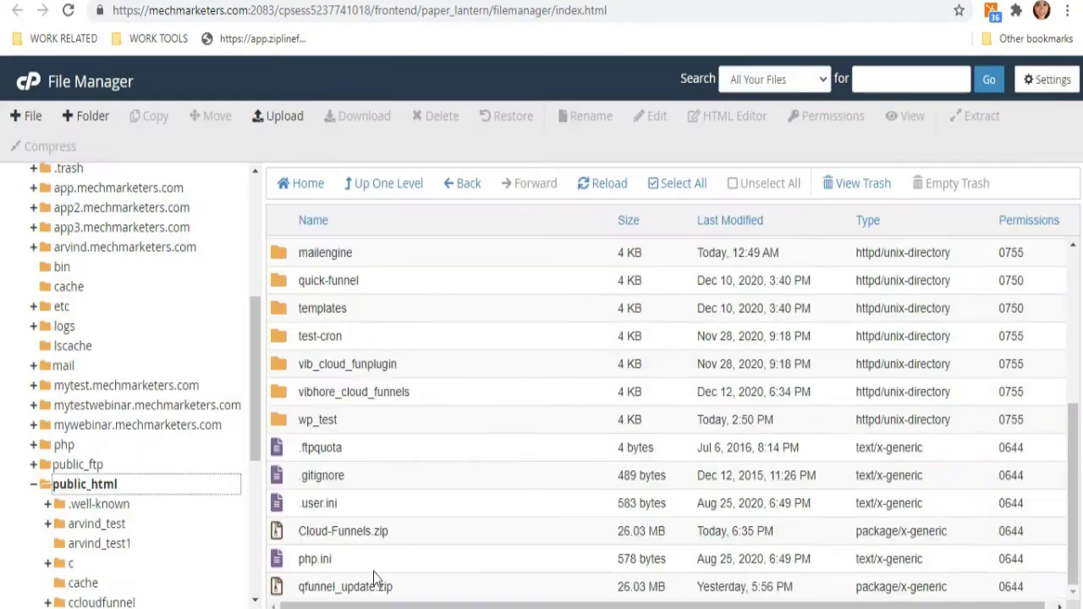
{"action": "right_click", "coordinate": [281, 535]}
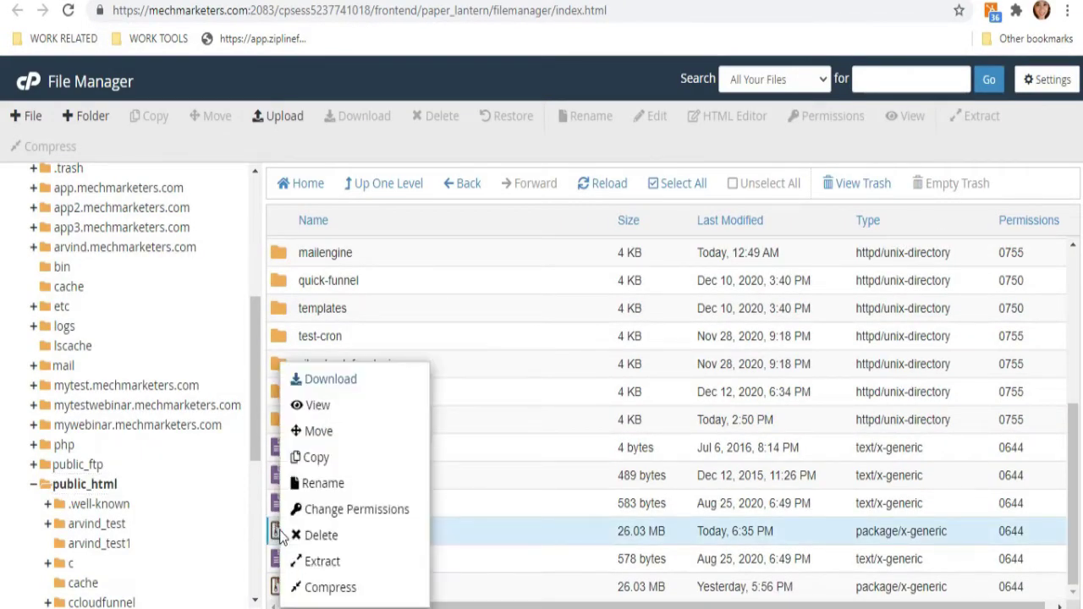
{"action": "left_click", "coordinate": [310, 562]}
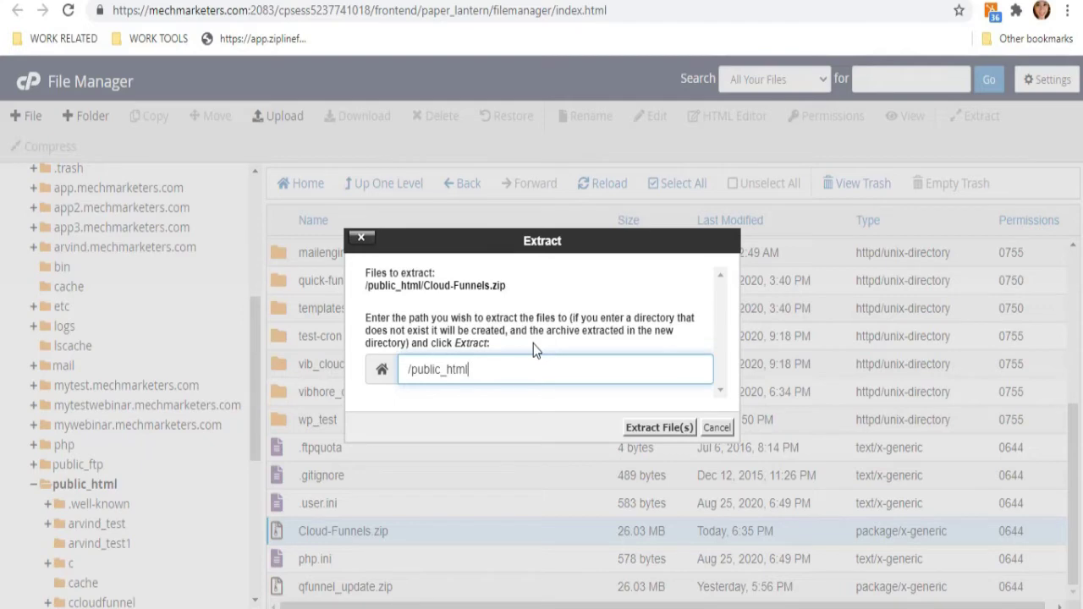
{"action": "left_click", "coordinate": [659, 427]}
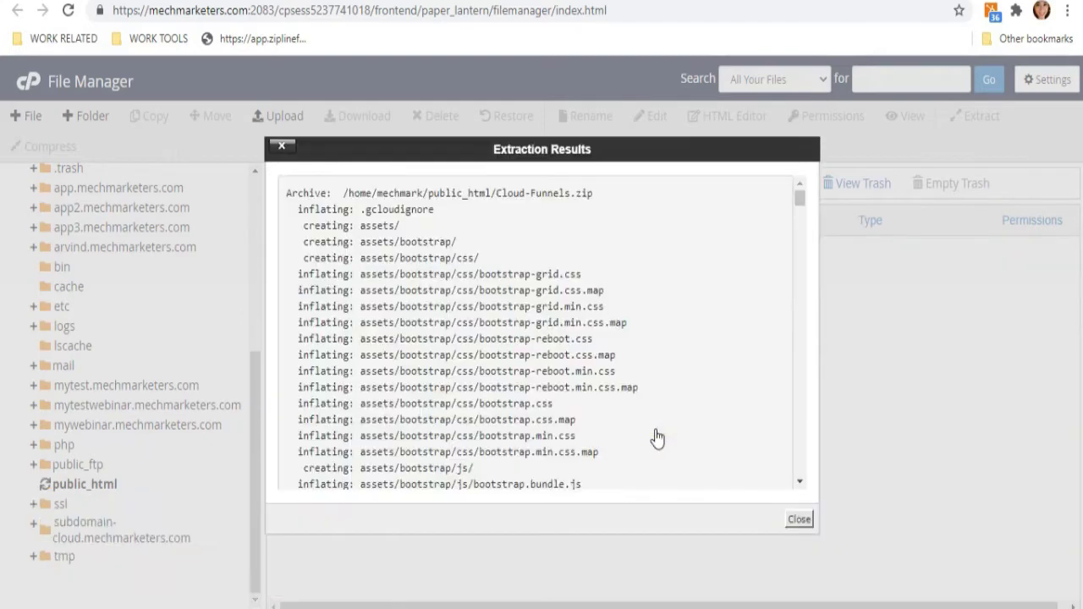
{"action": "left_click", "coordinate": [801, 520]}
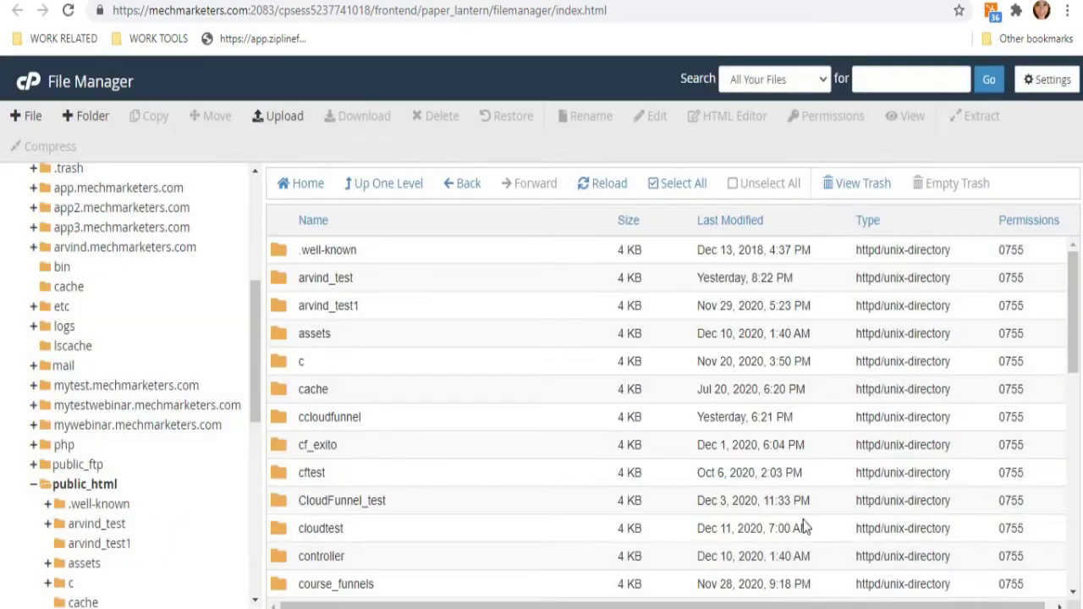
{"action": "left_click_drag", "start_coordinate": [245, 12], "coordinate": [111, 9]}
Load the CloudFunnels installer at mechmarketers.com in a new tab, keeping English US
{"action": "key", "text": "ctrl+c"}
{"action": "key", "text": "ctrl+t"}
{"action": "key", "text": "ctrl+v"}
{"action": "type", "text": "/"}
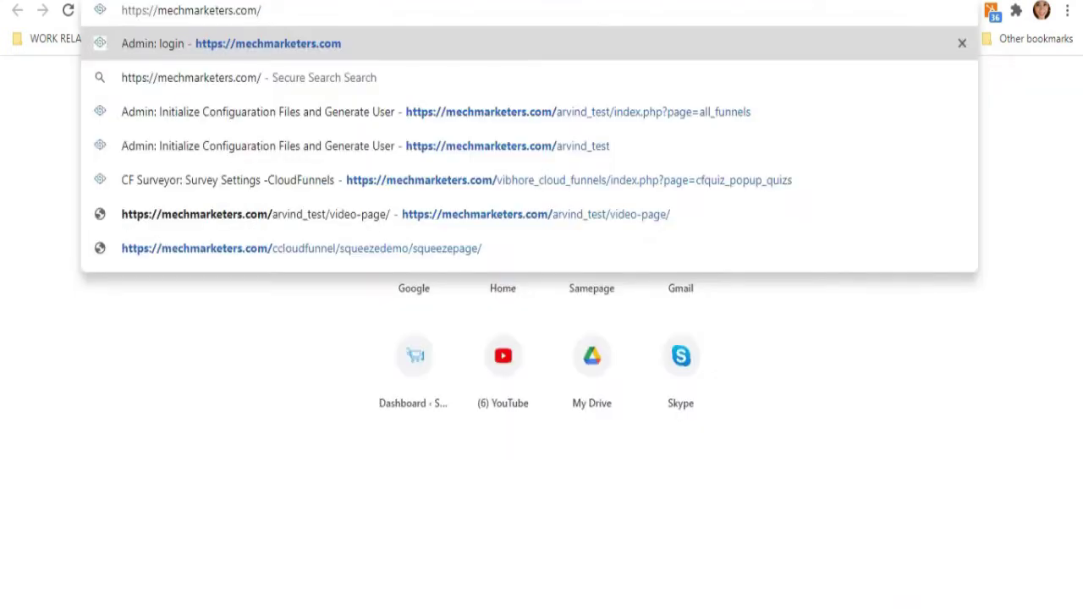
{"action": "key", "text": "Return"}
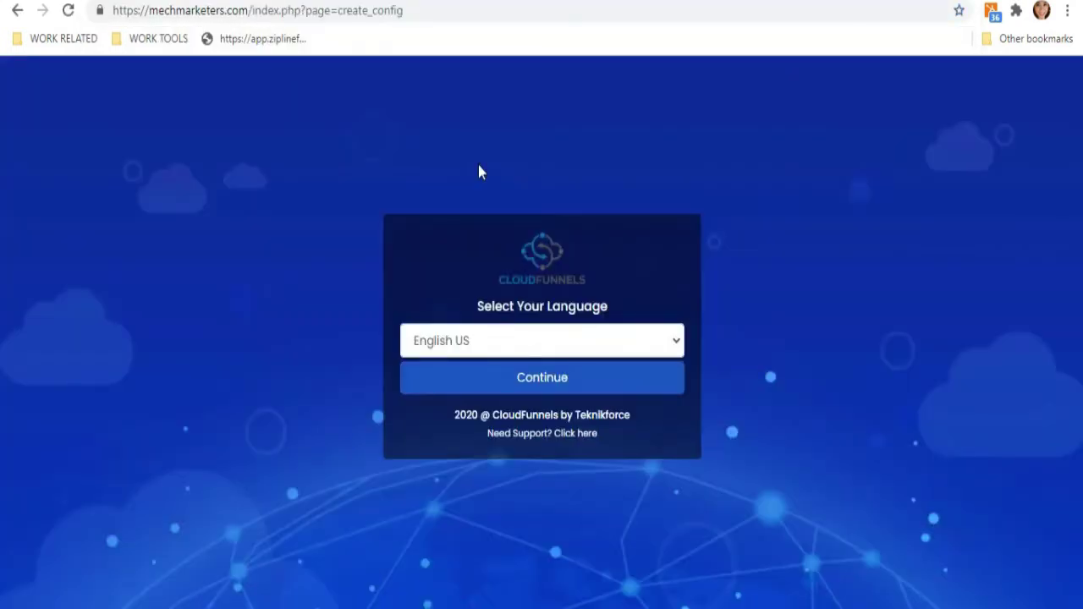
{"action": "left_click", "coordinate": [533, 340]}
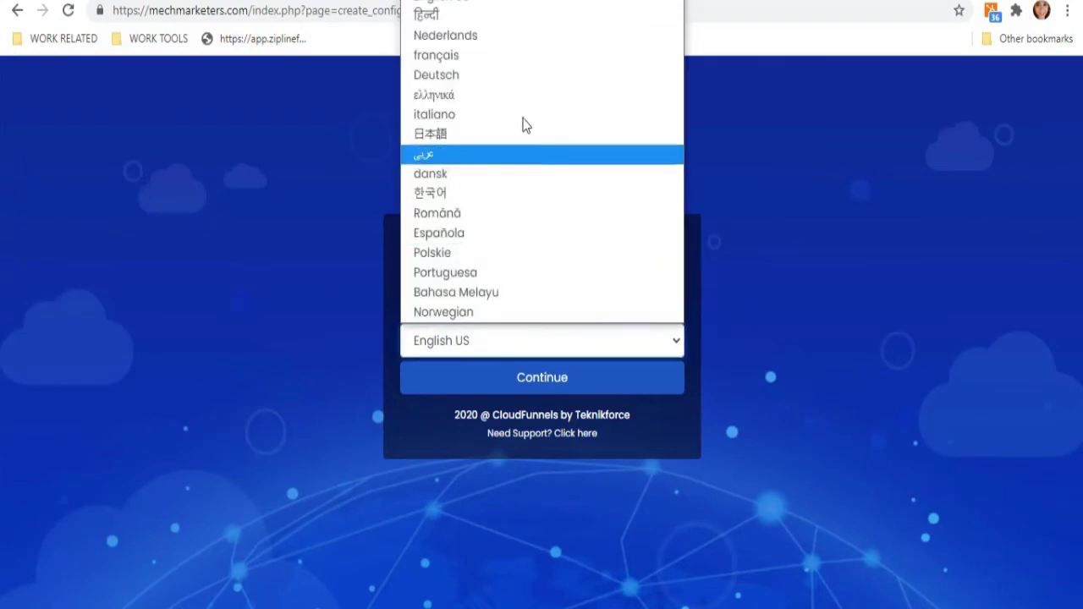
{"action": "left_click", "coordinate": [487, 4]}
{"action": "left_click", "coordinate": [483, 382]}
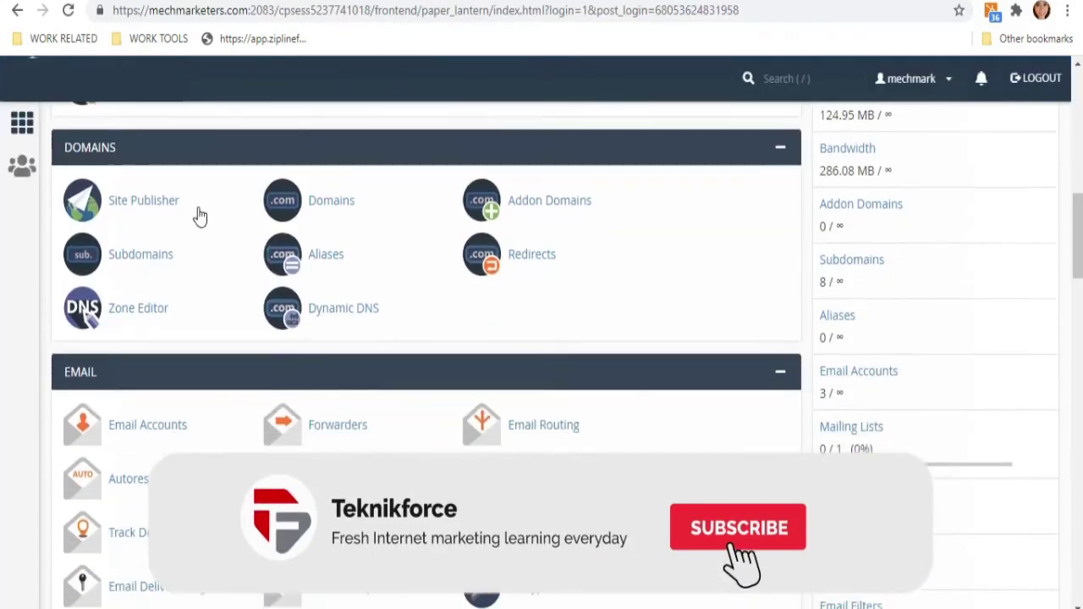
Add a new MySQL database named CCloud on the MySQL Databases page
{"action": "scroll", "coordinate": [200, 217], "scroll_direction": "down", "scroll_amount": 8}
{"action": "scroll", "coordinate": [307, 241], "scroll_direction": "up", "scroll_amount": 12}
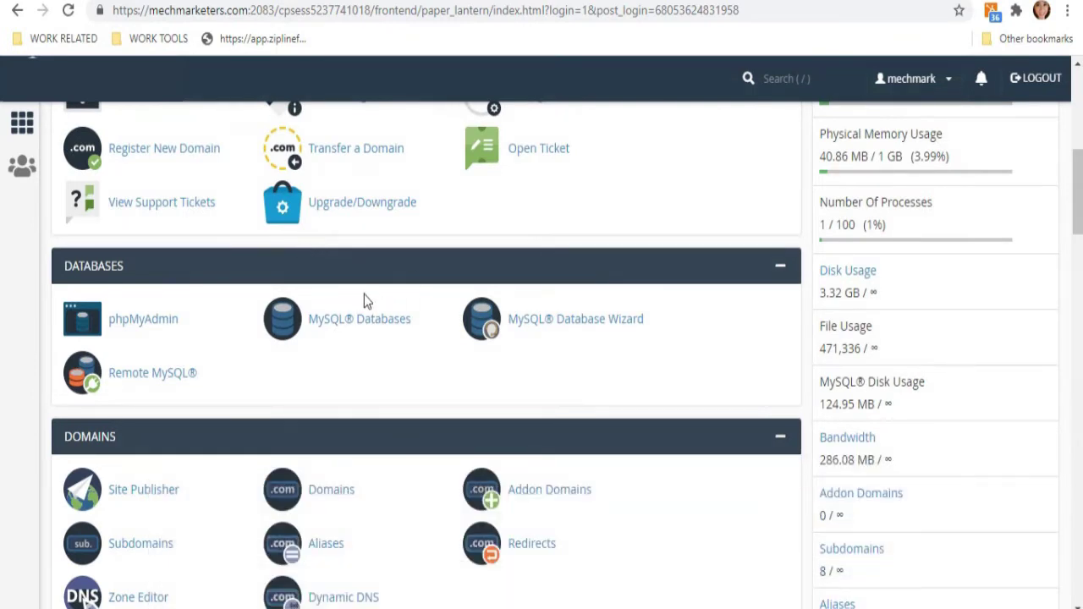
{"action": "left_click", "coordinate": [342, 325]}
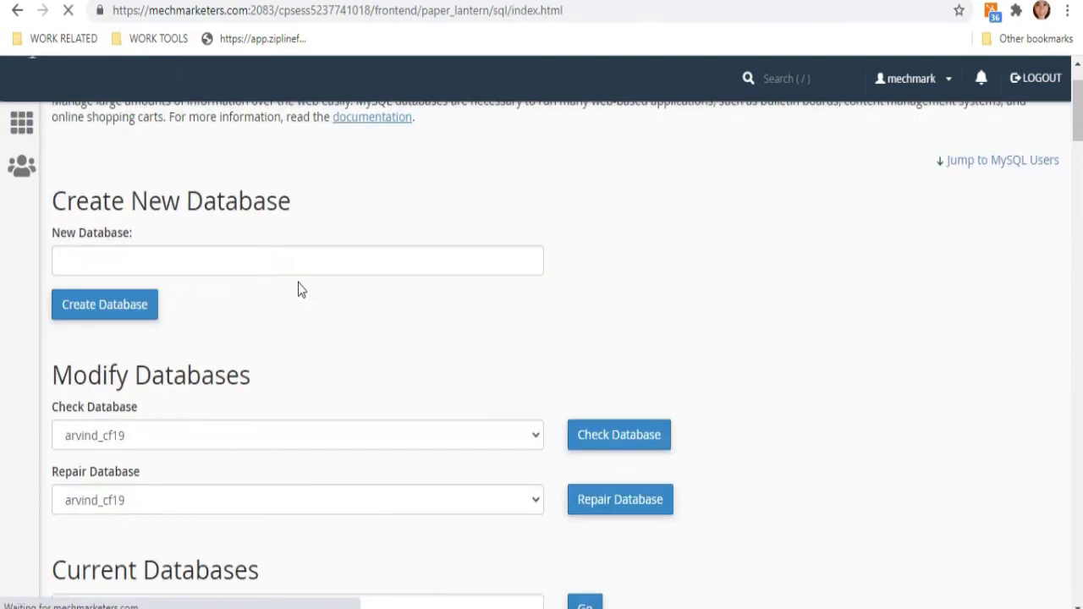
{"action": "left_click", "coordinate": [227, 253]}
{"action": "type", "text": "CCloud"}
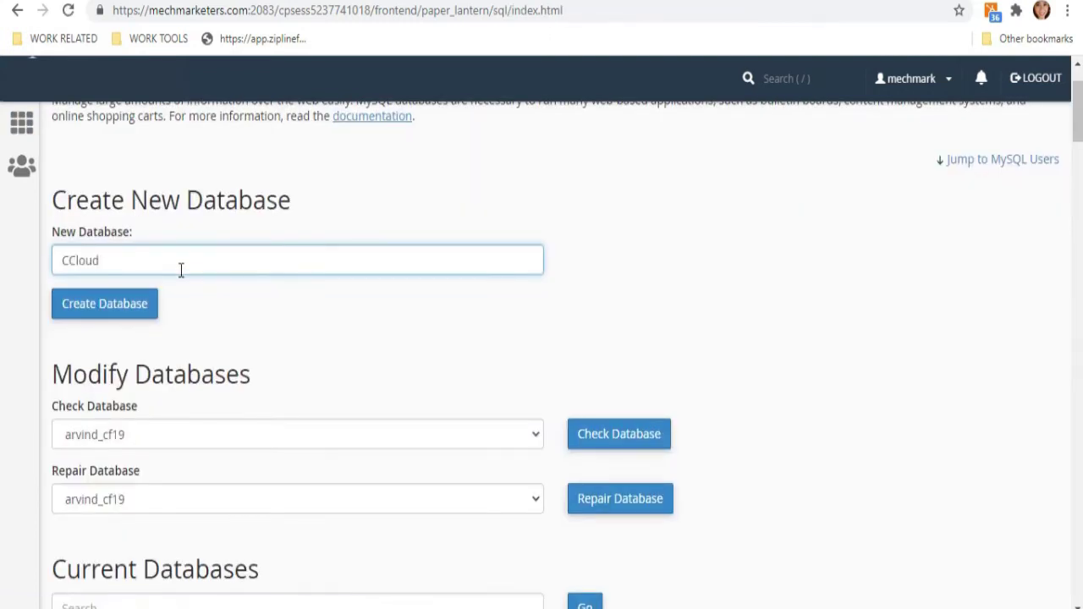
{"action": "left_click", "coordinate": [91, 306]}
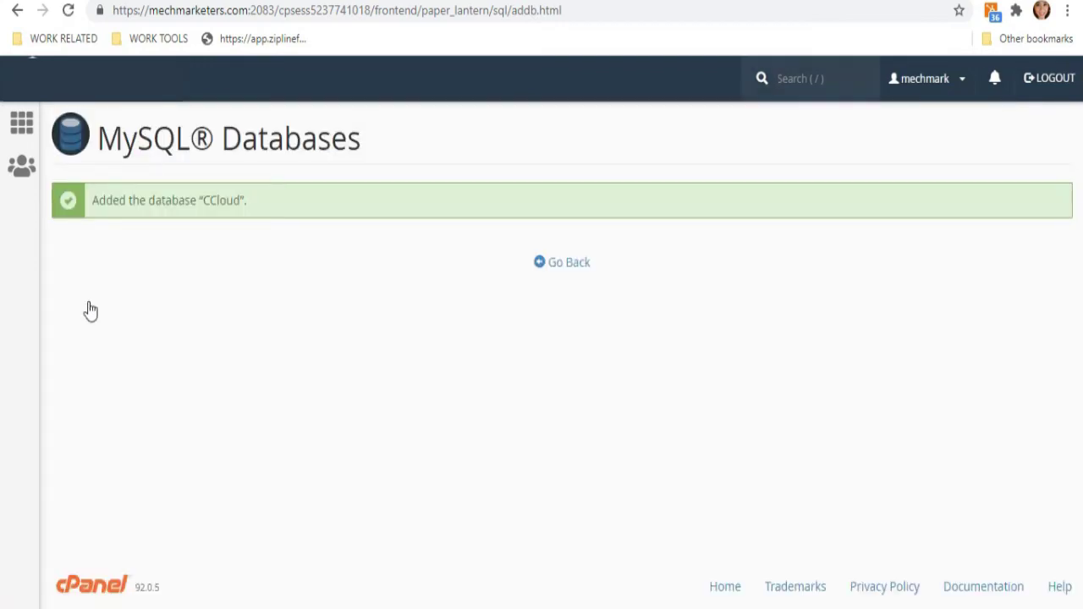
Enter Ccloud as the new MySQL username, correcting a typo
{"action": "left_click", "coordinate": [569, 263]}
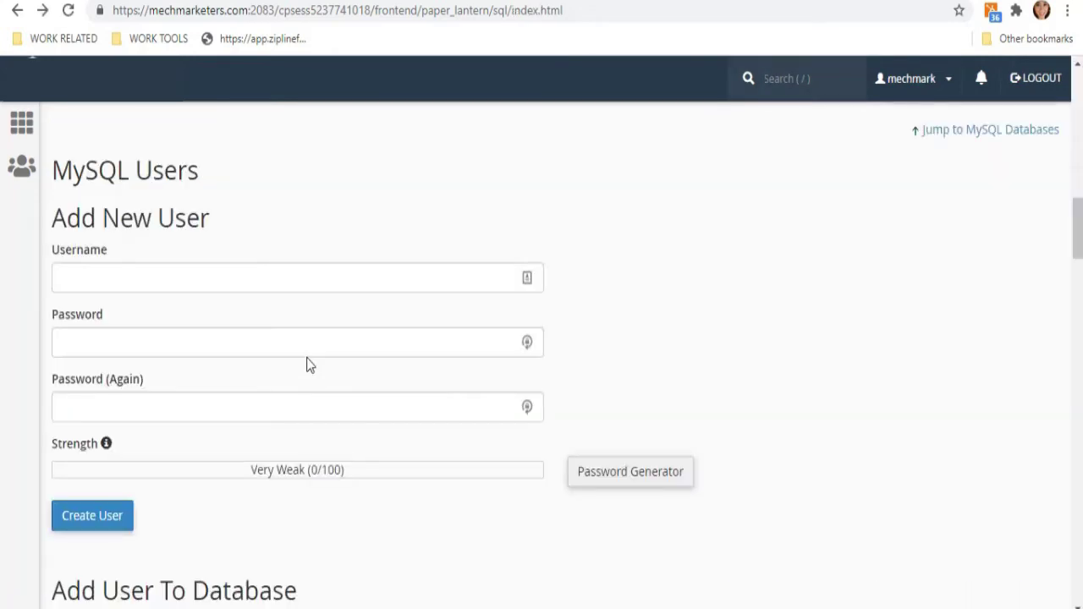
{"action": "scroll", "coordinate": [124, 225], "scroll_direction": "down", "scroll_amount": 1}
{"action": "scroll", "coordinate": [150, 210], "scroll_direction": "up", "scroll_amount": 1}
{"action": "left_click", "coordinate": [121, 282]}
{"action": "type", "text": "Ccloiud"}
{"action": "key", "text": "BackSpace"}
{"action": "key", "text": "BackSpace"}
{"action": "key", "text": "BackSpace"}
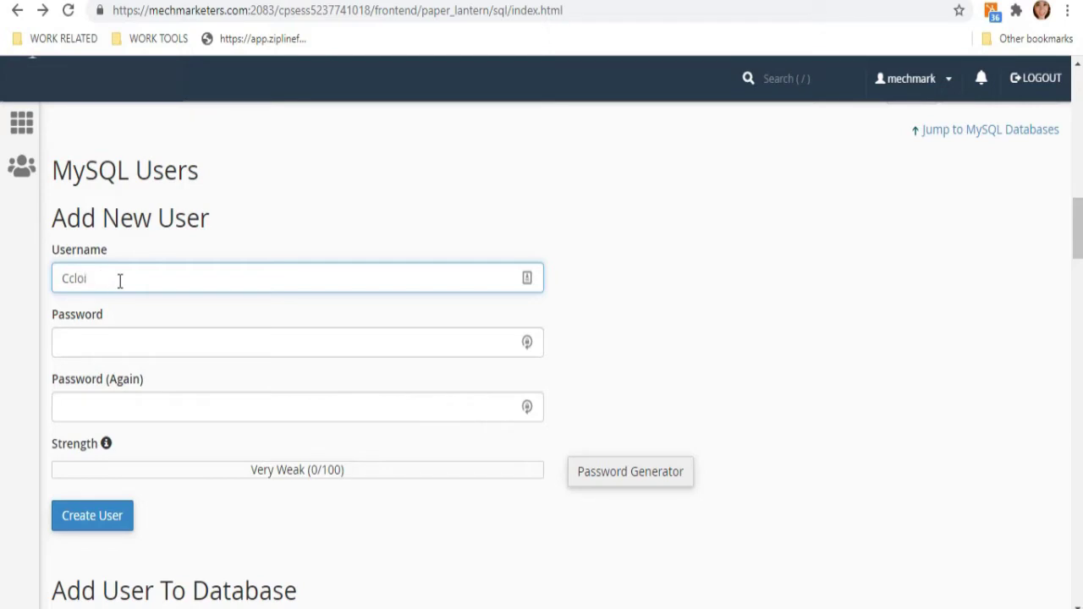
{"action": "type", "text": "ud"}
Generate a strong password, save a copy in Notepad, and create user Ccloud
{"action": "left_click", "coordinate": [174, 339]}
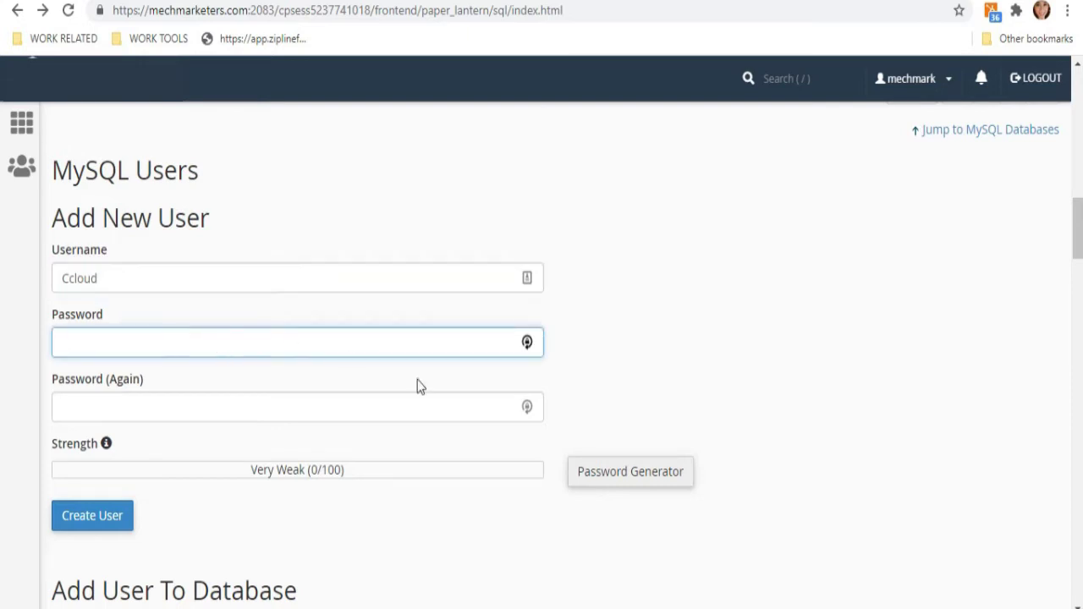
{"action": "left_click", "coordinate": [622, 479]}
{"action": "key", "text": "ctrl+v"}
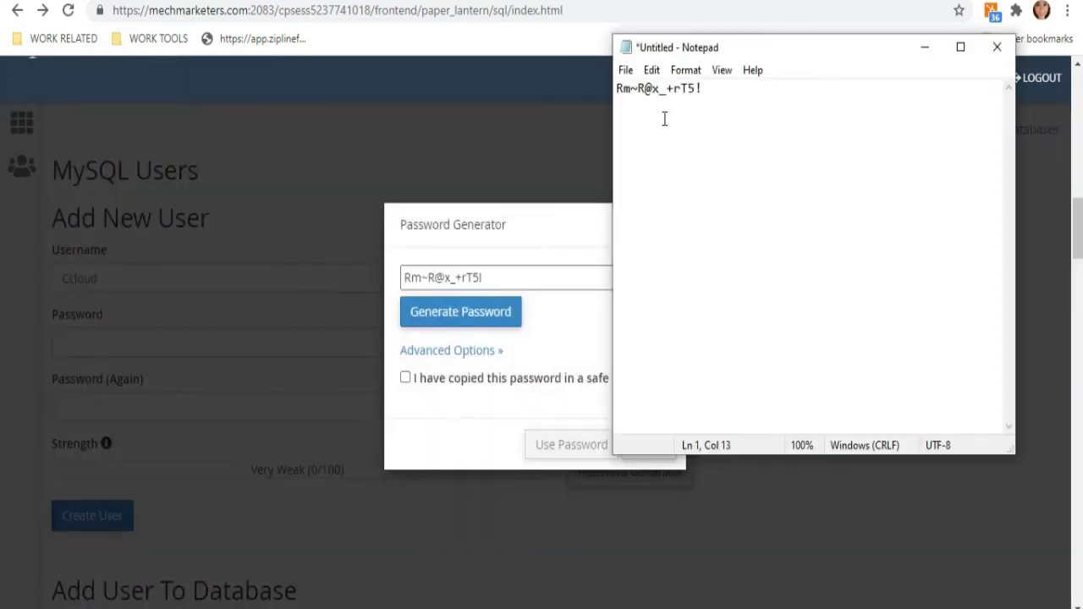
{"action": "left_click", "coordinate": [935, 54]}
{"action": "left_click", "coordinate": [609, 378]}
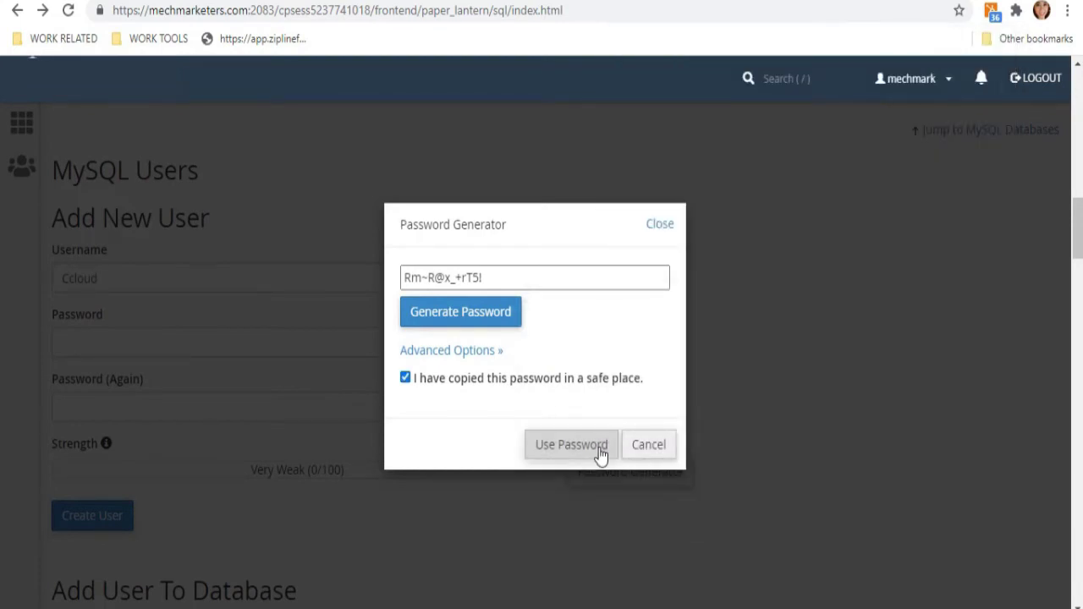
{"action": "left_click", "coordinate": [572, 445]}
{"action": "left_click", "coordinate": [103, 525]}
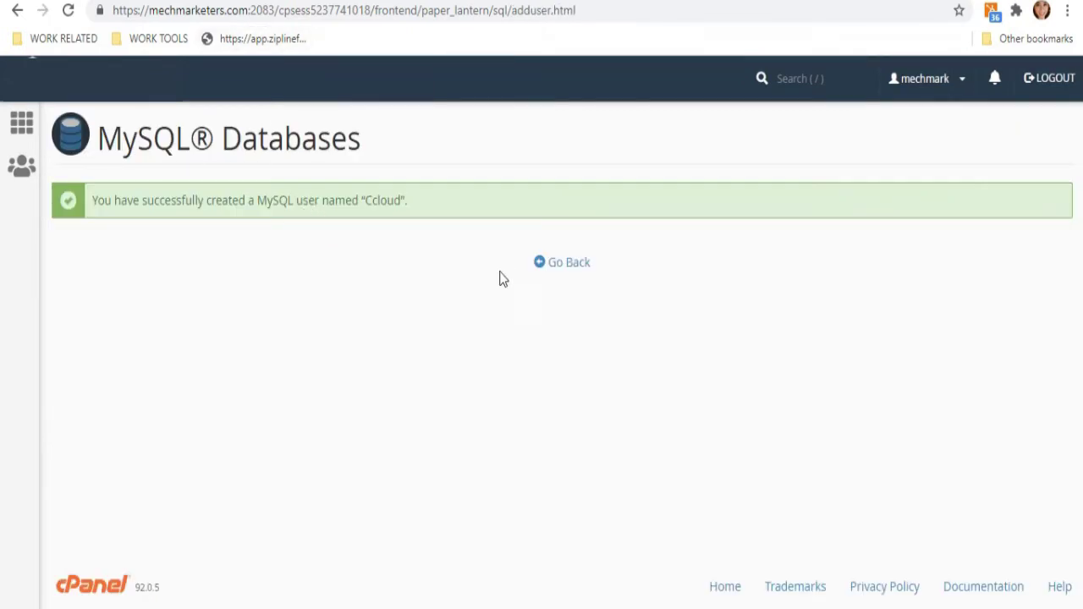
{"action": "left_click", "coordinate": [540, 264]}
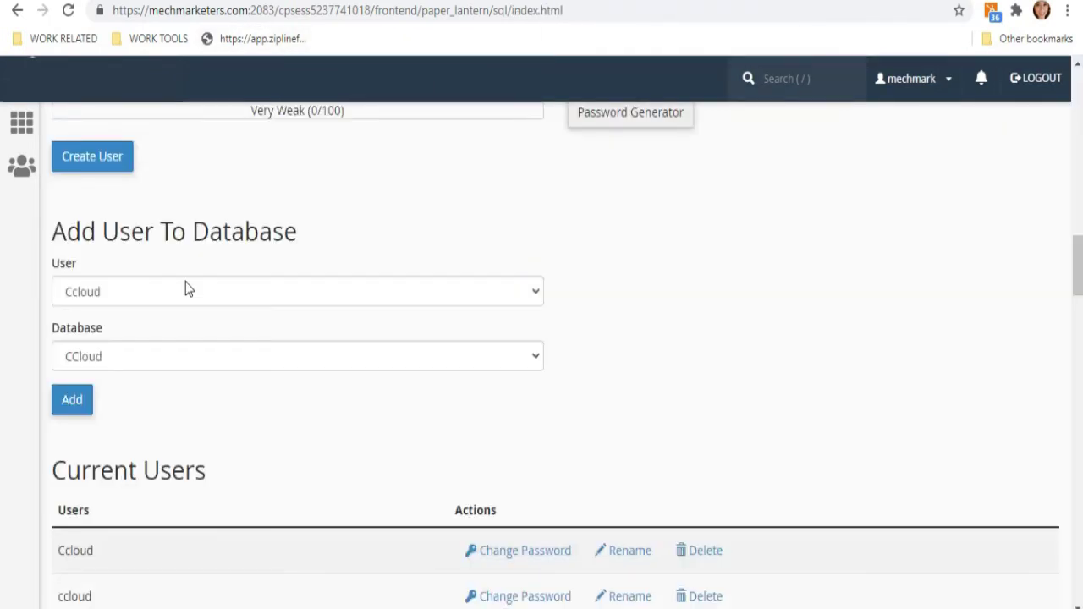
Add the MySQL user Ccloud to the CCloud database
{"action": "left_click_drag", "start_coordinate": [53, 232], "coordinate": [369, 251]}
{"action": "left_click", "coordinate": [538, 267]}
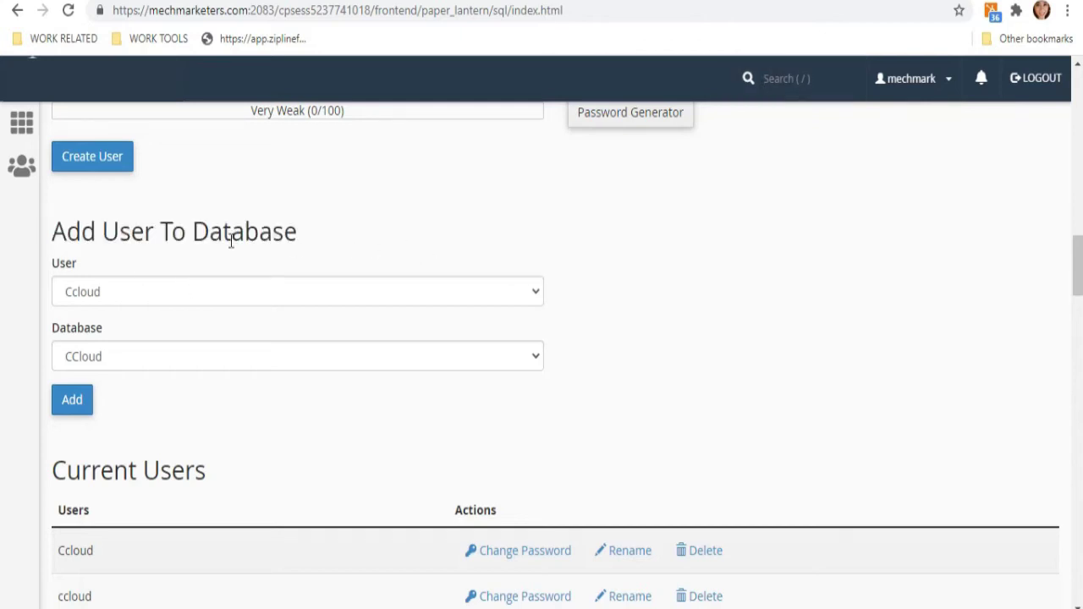
{"action": "left_click", "coordinate": [159, 290]}
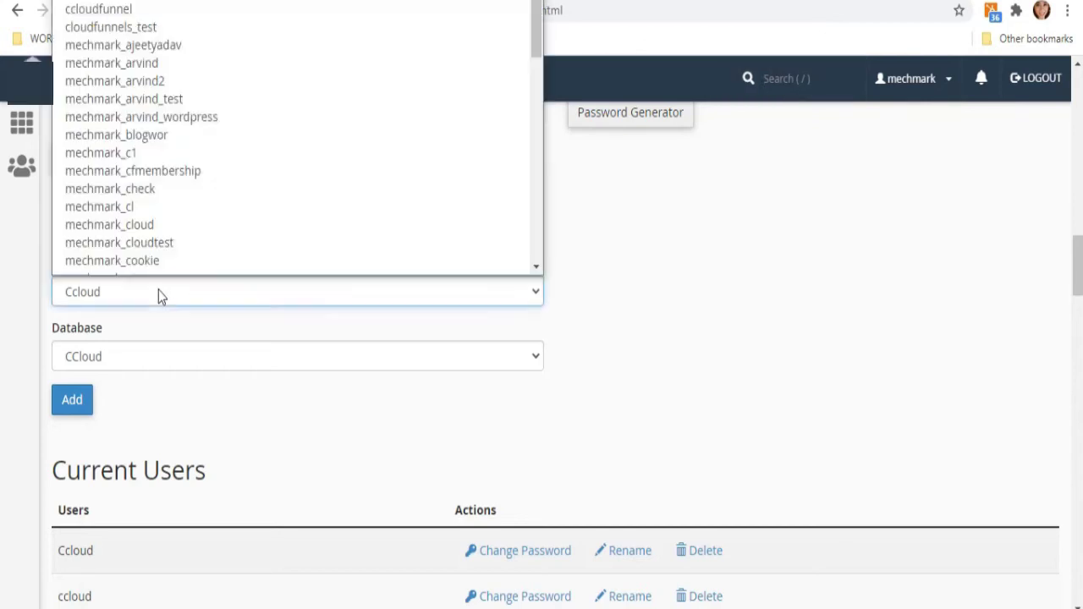
{"action": "left_click", "coordinate": [149, 358]}
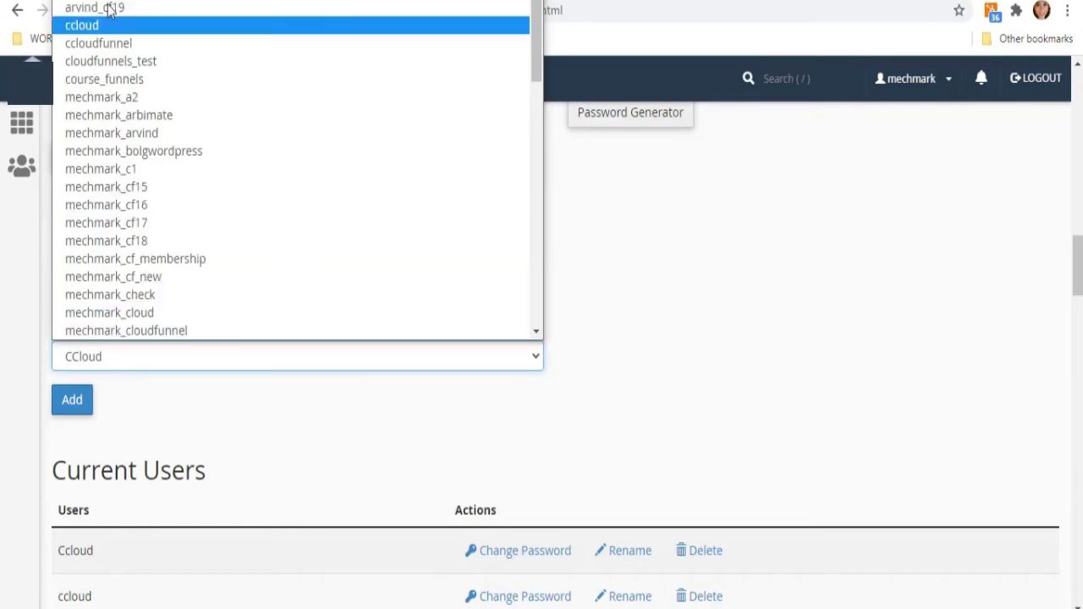
{"action": "key", "text": "Escape"}
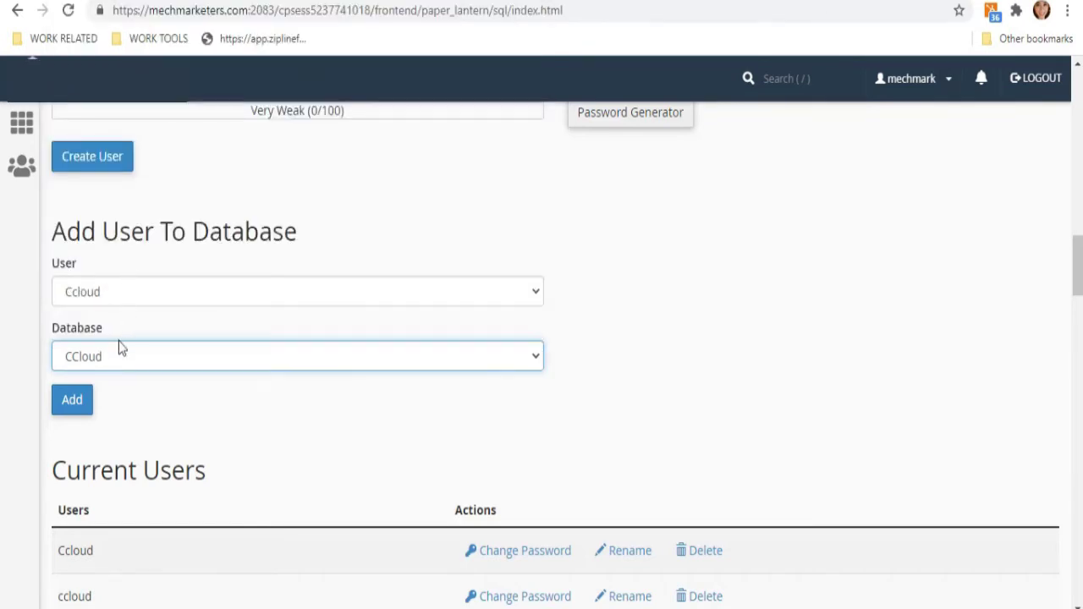
{"action": "left_click", "coordinate": [82, 407]}
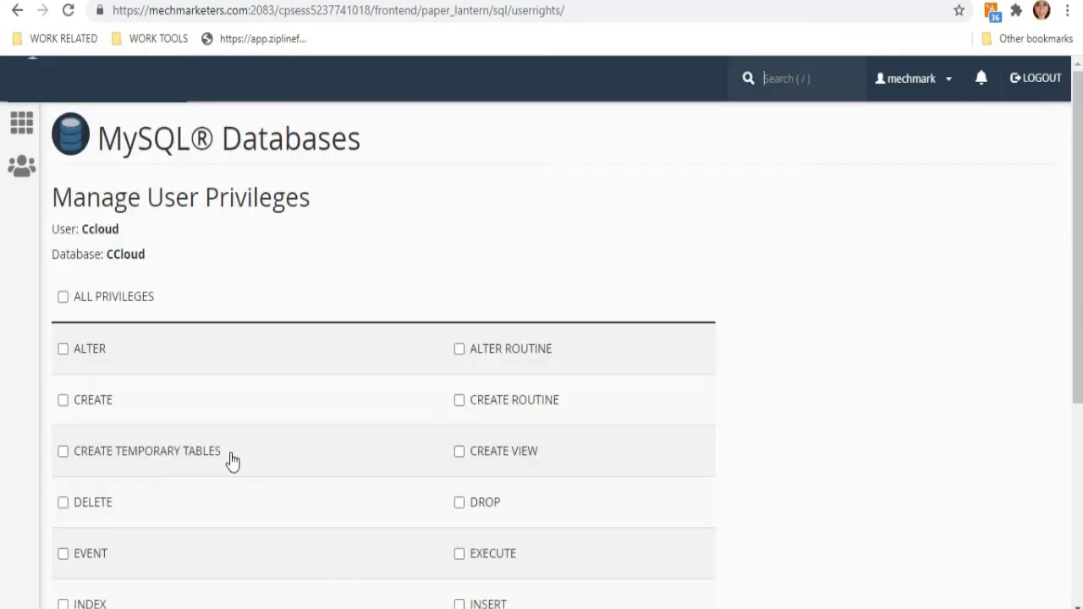
Grant Ccloud ALL PRIVILEGES on CCloud and save the changes
{"action": "left_click_drag", "start_coordinate": [49, 199], "coordinate": [355, 219]}
{"action": "left_click", "coordinate": [63, 298]}
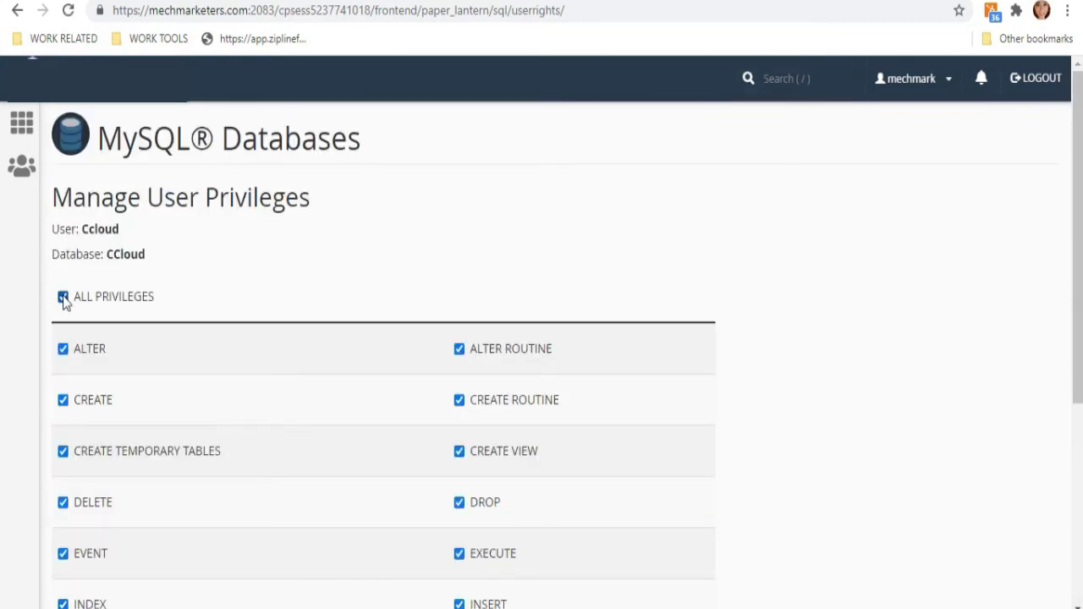
{"action": "scroll", "coordinate": [65, 302], "scroll_direction": "down", "scroll_amount": 4}
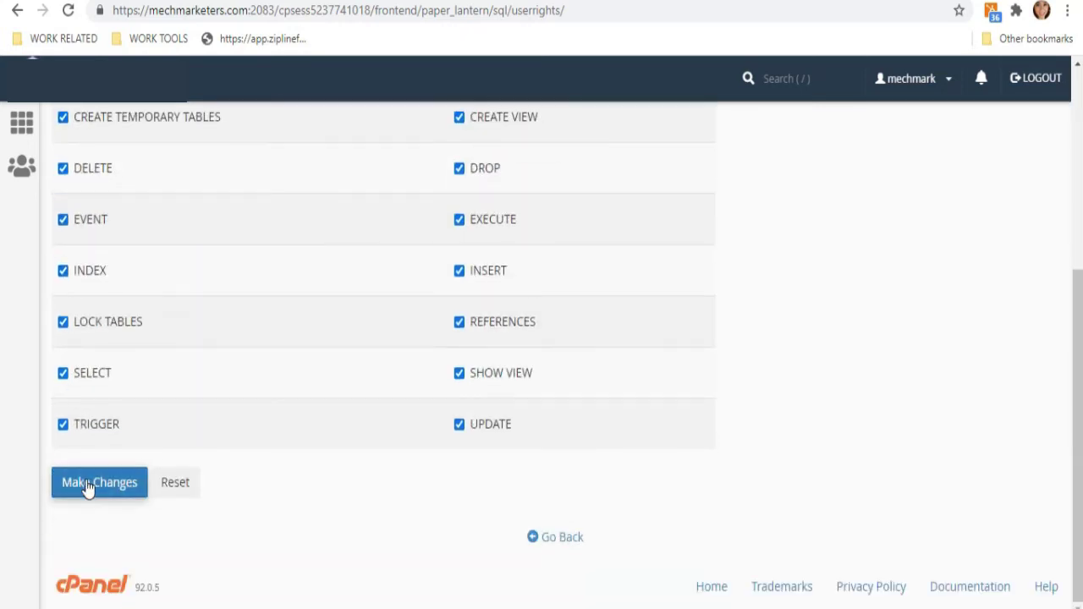
{"action": "left_click", "coordinate": [91, 485]}
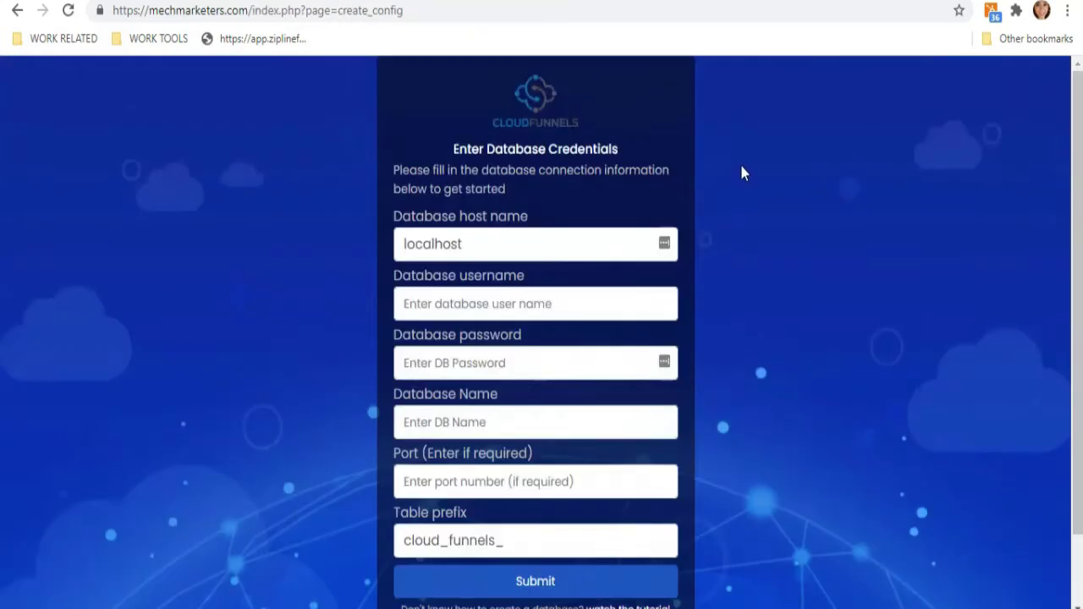
{"action": "scroll", "coordinate": [739, 165], "scroll_direction": "down", "scroll_amount": 1}
Enter Ccloud as the database username in the installer form
{"action": "scroll", "coordinate": [740, 166], "scroll_direction": "up", "scroll_amount": 1}
{"action": "scroll", "coordinate": [742, 178], "scroll_direction": "down", "scroll_amount": 2}
{"action": "scroll", "coordinate": [743, 178], "scroll_direction": "up", "scroll_amount": 2}
{"action": "scroll", "coordinate": [736, 178], "scroll_direction": "down", "scroll_amount": 1}
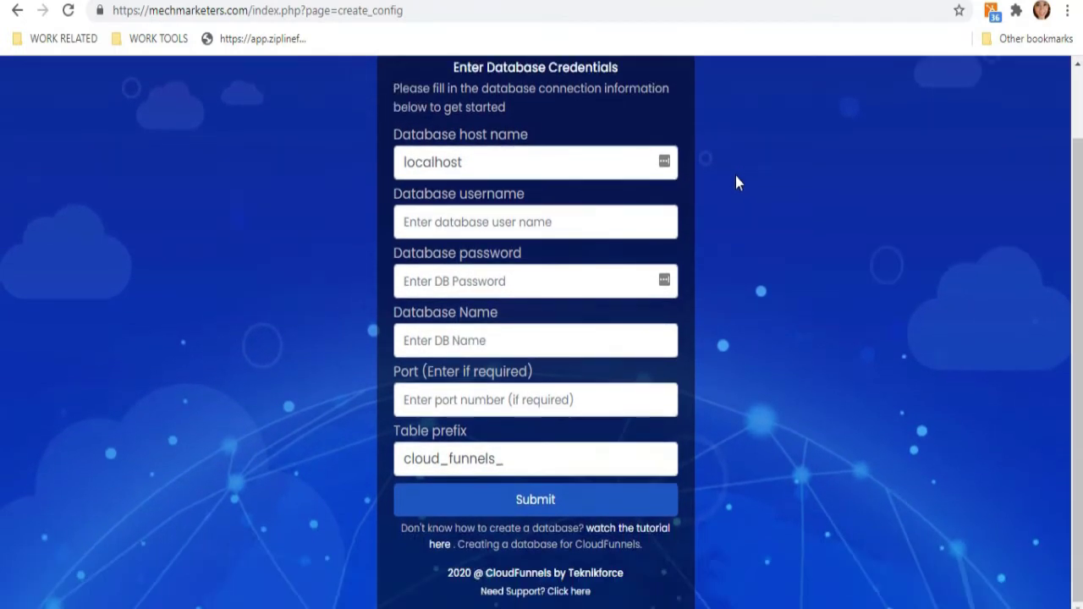
{"action": "left_click", "coordinate": [461, 222]}
{"action": "key", "text": "ctrl+v"}
Paste the saved database password, enter database name CCloud, and submit the credentials
{"action": "left_click", "coordinate": [436, 272]}
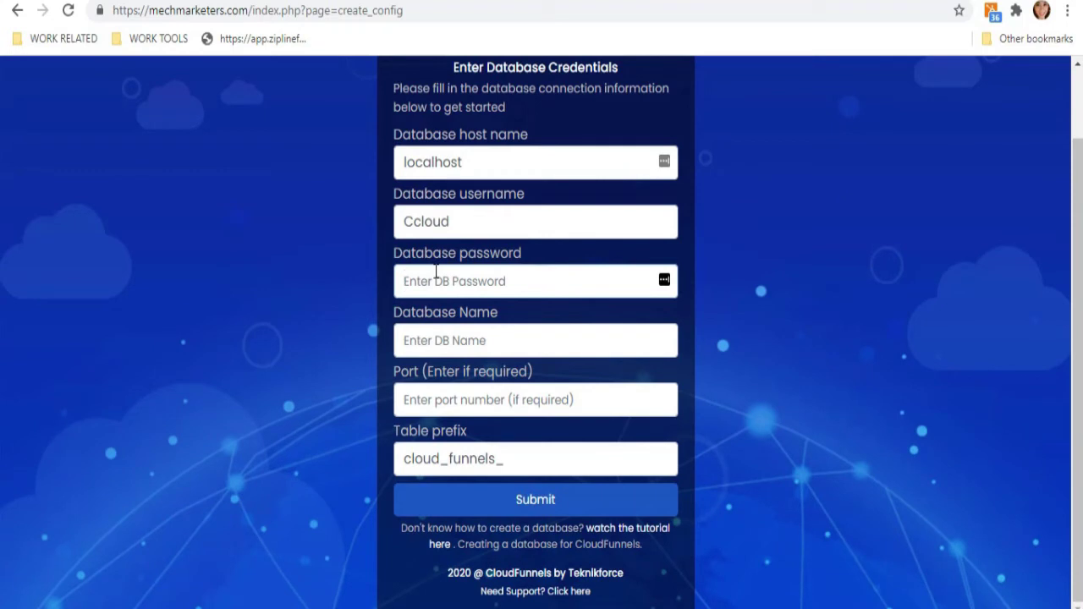
{"action": "key", "text": "alt+Tab"}
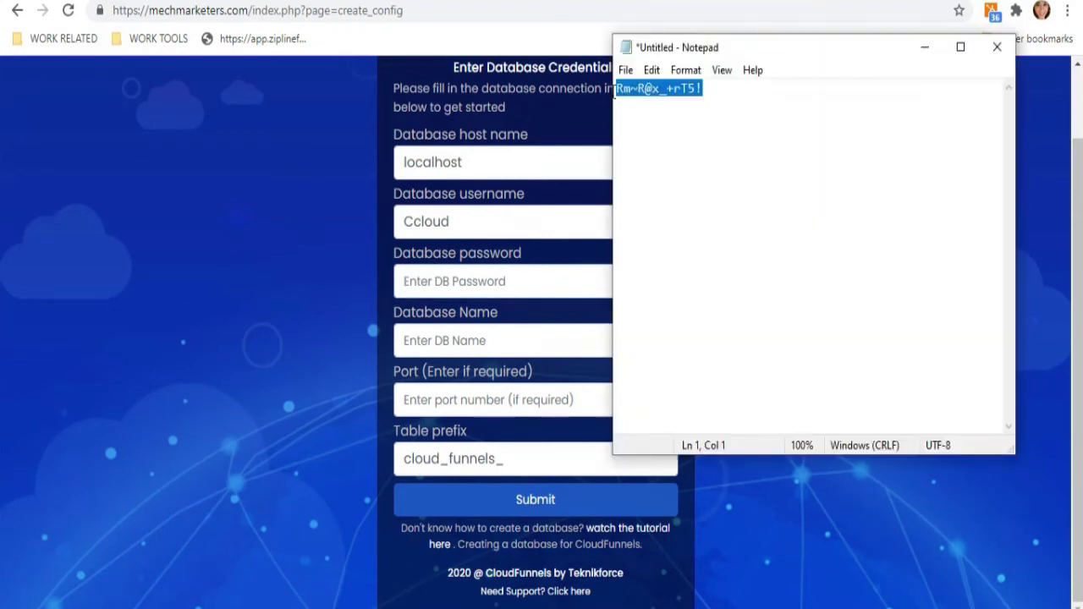
{"action": "key", "text": "alt+Tab"}
{"action": "key", "text": "ctrl+v"}
{"action": "left_click", "coordinate": [484, 336]}
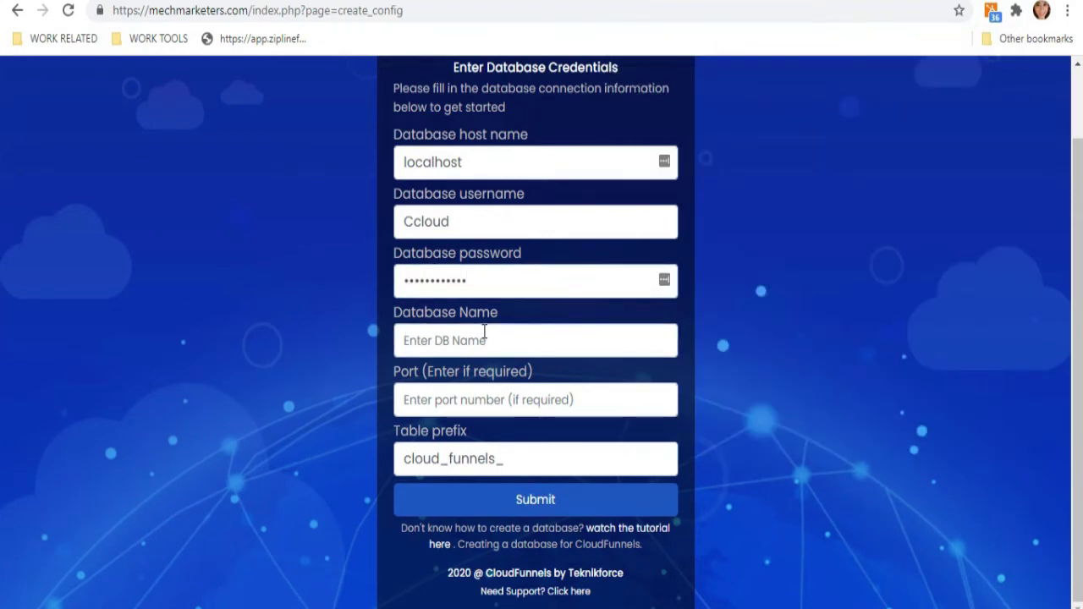
{"action": "type", "text": "CCloud"}
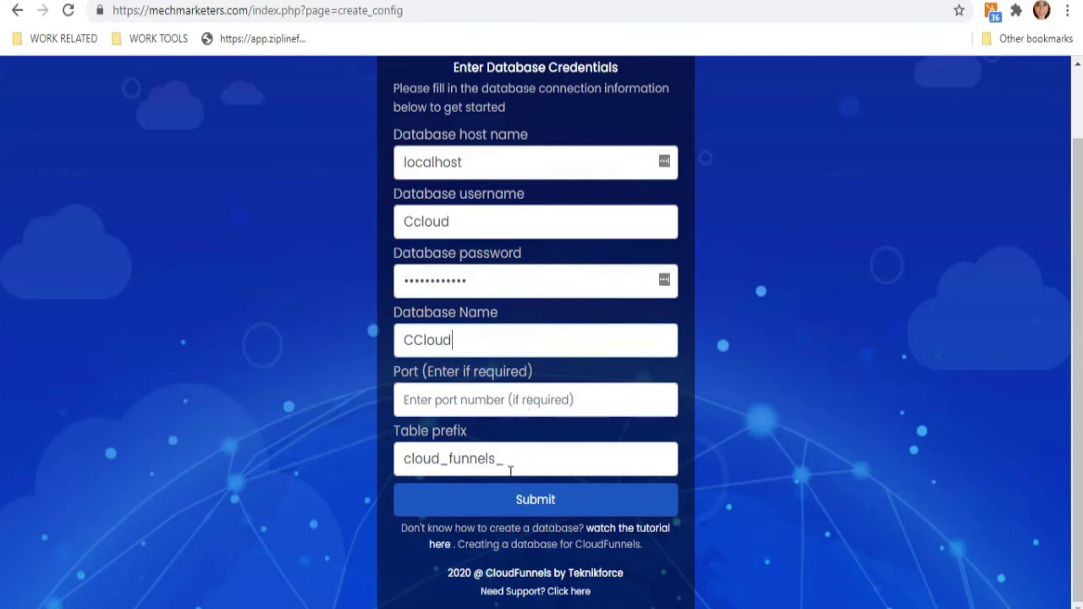
{"action": "left_click", "coordinate": [525, 502]}
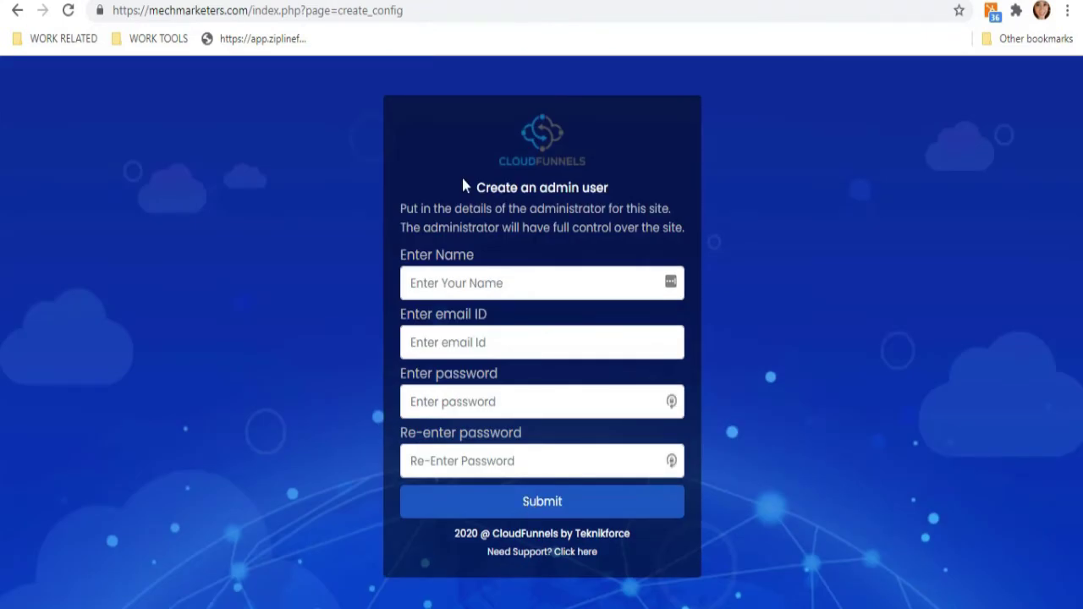
{"action": "left_click_drag", "start_coordinate": [461, 178], "coordinate": [629, 190]}
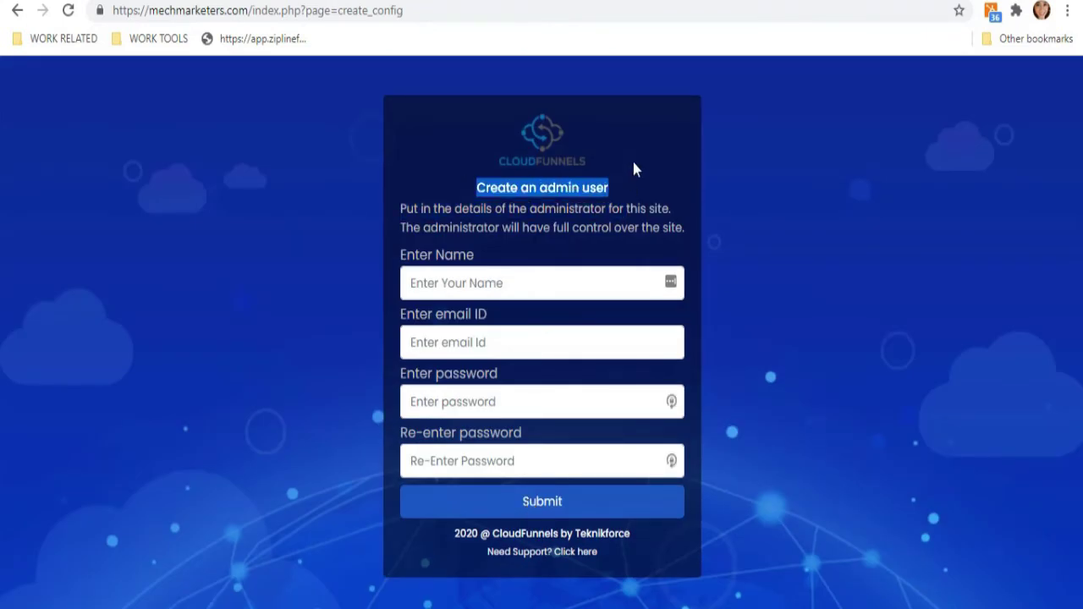
Create the admin account with the administrator's name, e-mail address and password
{"action": "left_click", "coordinate": [634, 169]}
{"action": "left_click", "coordinate": [516, 273]}
{"action": "type", "text": "Kris"}
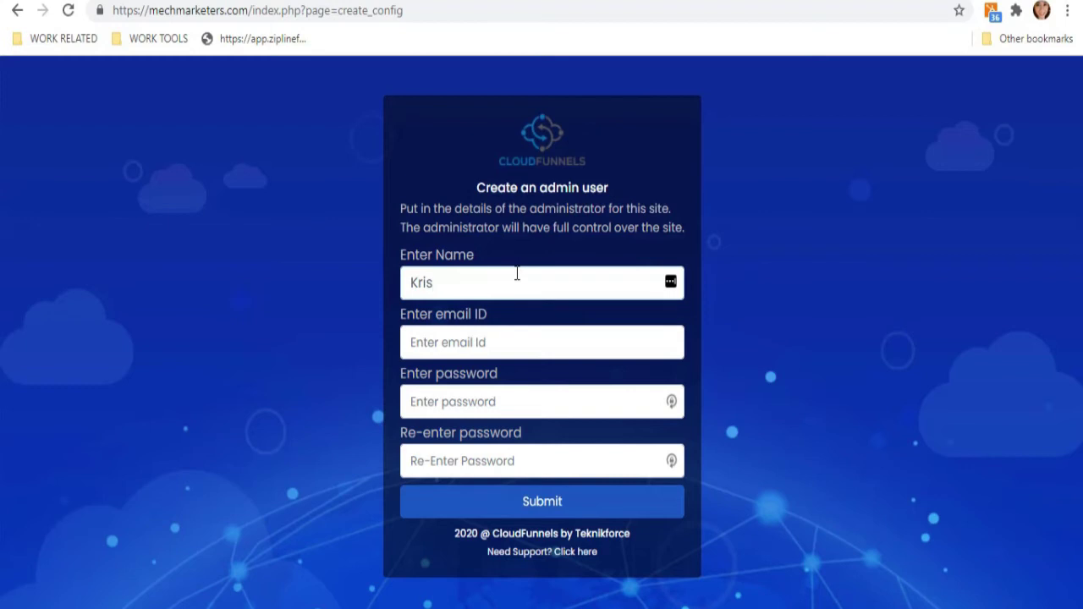
{"action": "left_click", "coordinate": [516, 342]}
{"action": "key", "text": "ctrl+v"}
{"action": "left_click", "coordinate": [544, 402]}
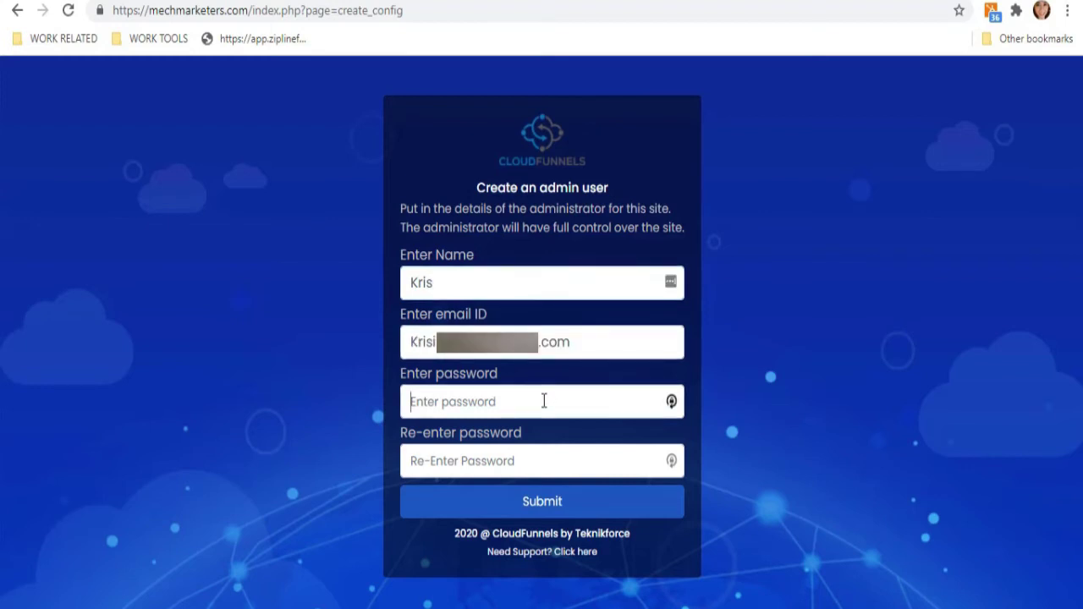
{"action": "left_click", "coordinate": [507, 508]}
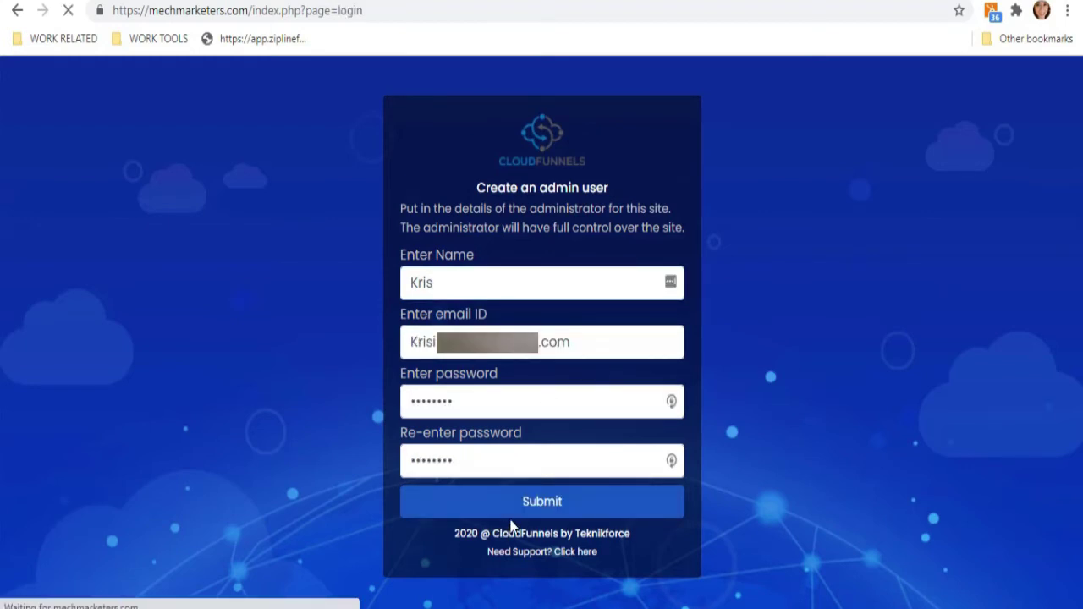
Log in to CloudFunnels with the admin password
{"action": "left_click", "coordinate": [517, 322]}
{"action": "type", "text": "***"}
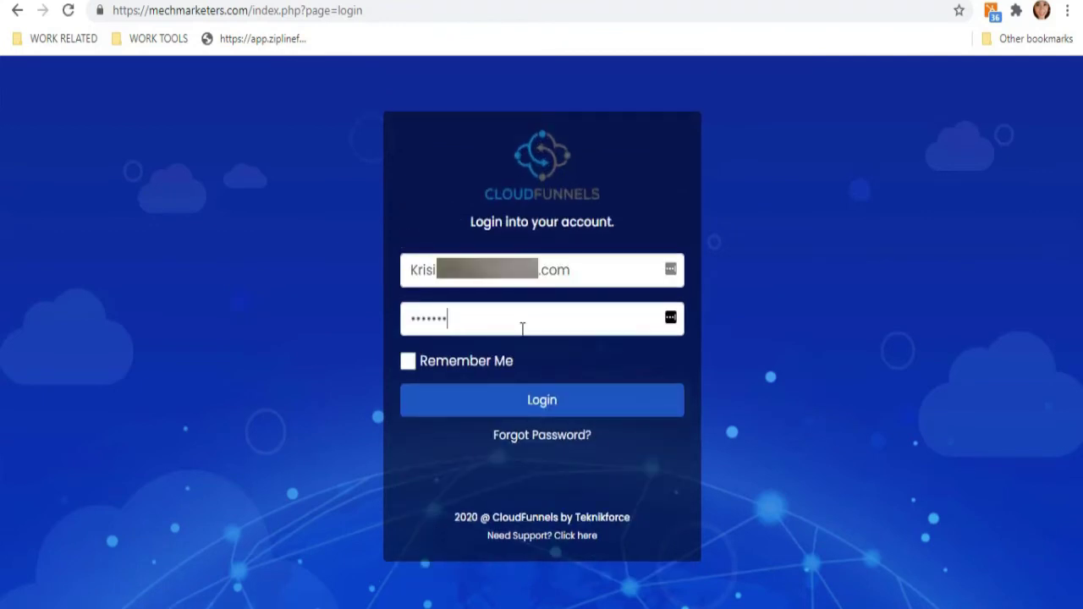
{"action": "left_click", "coordinate": [531, 407]}
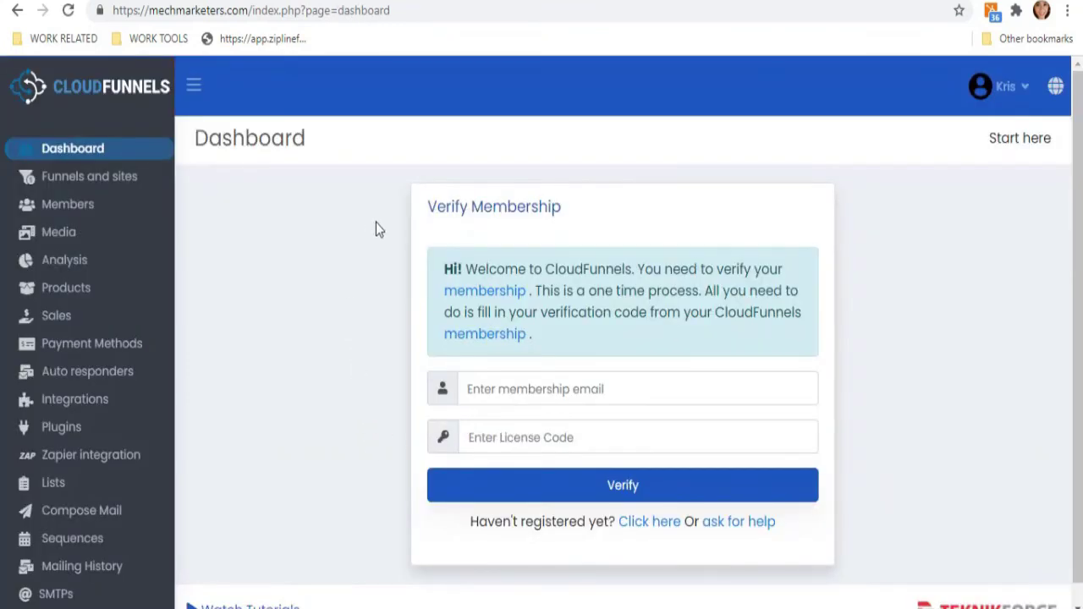
Copy the site's dashboard URL and start a new license from the CloudFunnels installations list
{"action": "left_click_drag", "start_coordinate": [423, 207], "coordinate": [594, 209]}
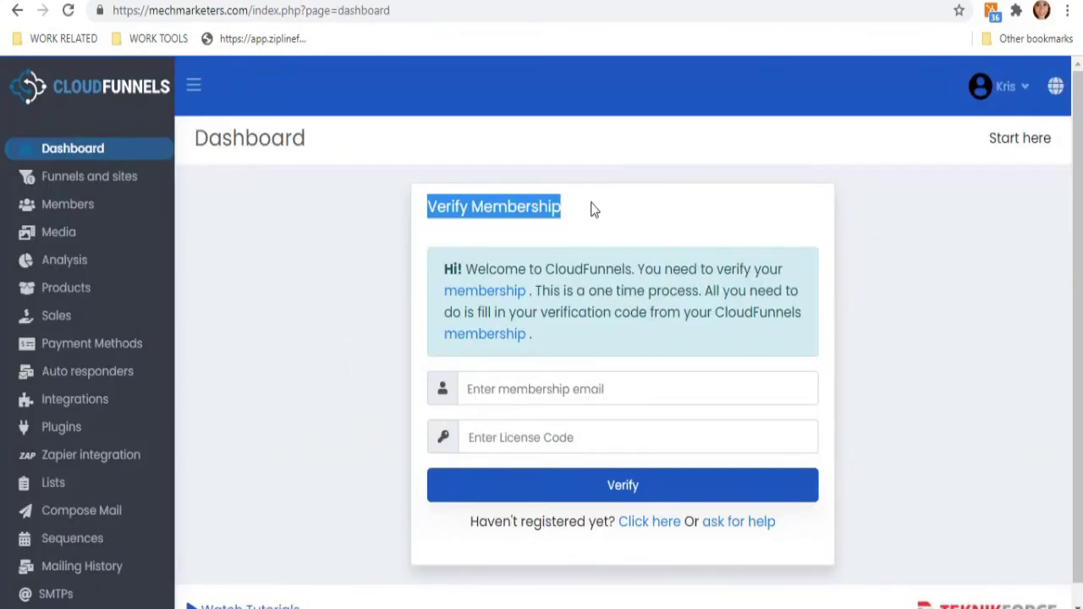
{"action": "left_click", "coordinate": [411, 12]}
{"action": "key", "text": "ctrl+c"}
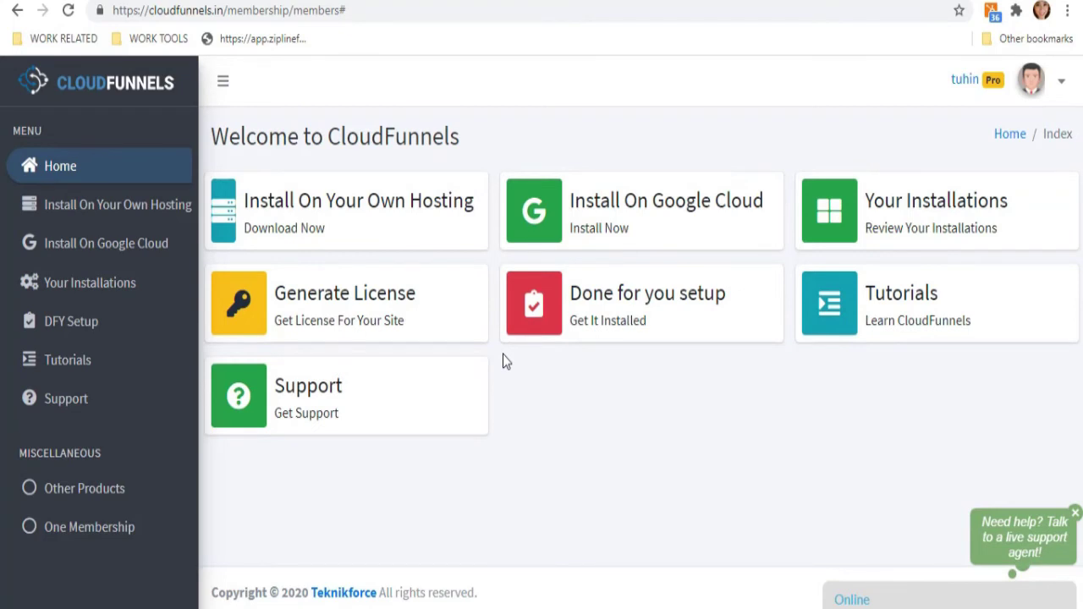
{"action": "left_click", "coordinate": [145, 293]}
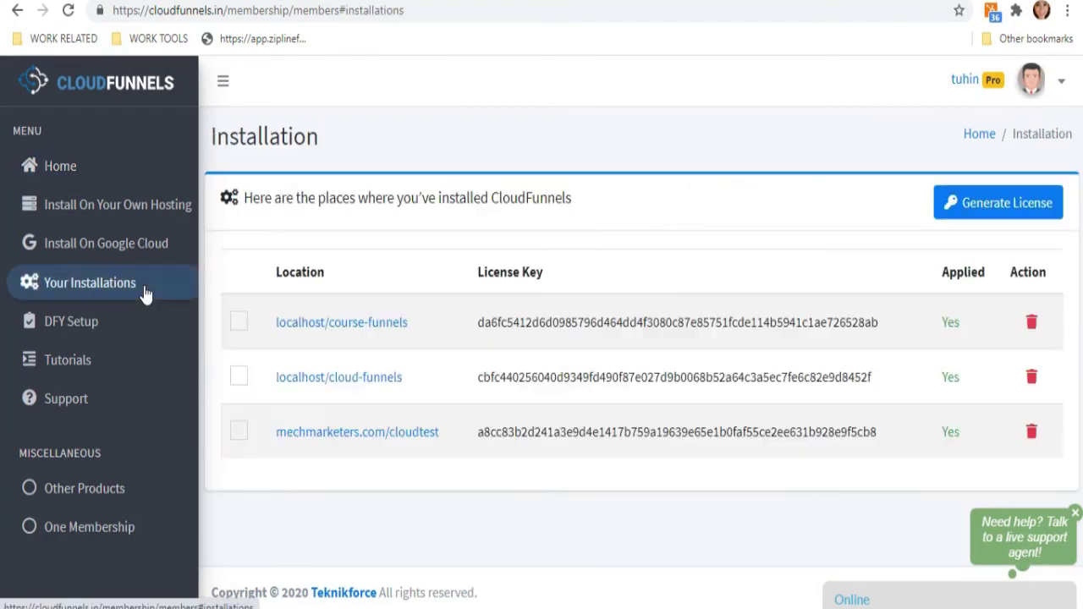
{"action": "left_click", "coordinate": [975, 205]}
Generate a license code for the mechmarketers.com dashboard URL and copy it
{"action": "key", "text": "ctrl+v"}
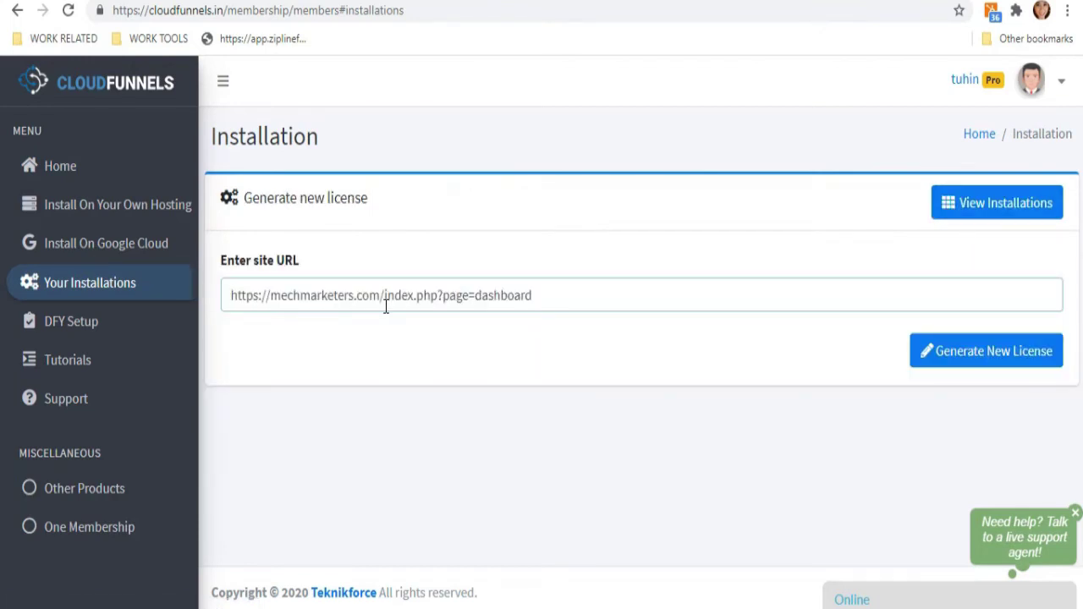
{"action": "left_click", "coordinate": [983, 354]}
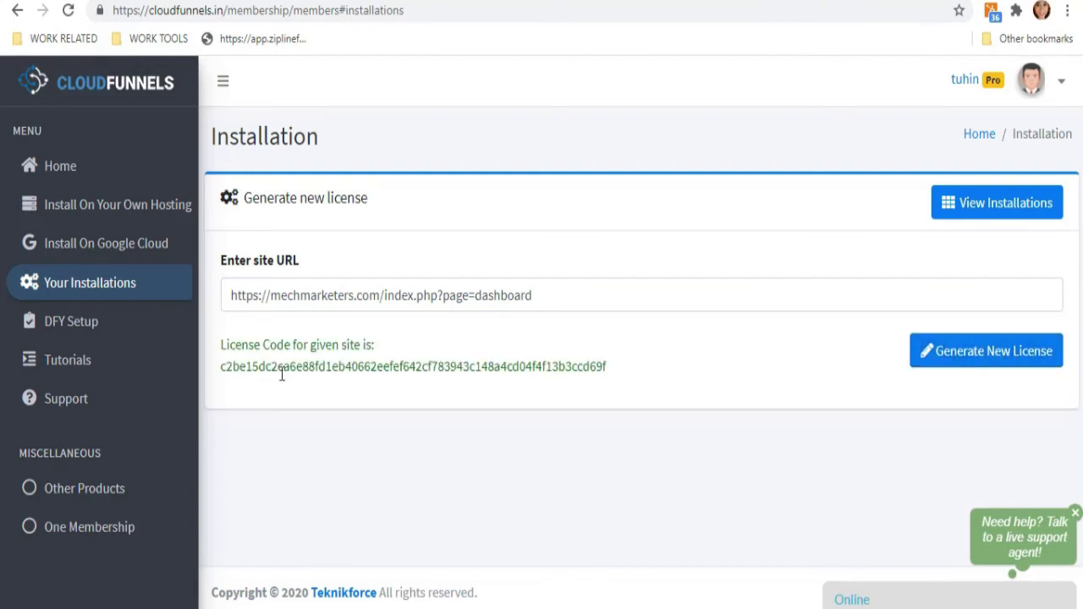
{"action": "left_click_drag", "start_coordinate": [216, 369], "coordinate": [597, 365]}
{"action": "right_click", "coordinate": [591, 366]}
{"action": "left_click", "coordinate": [613, 381]}
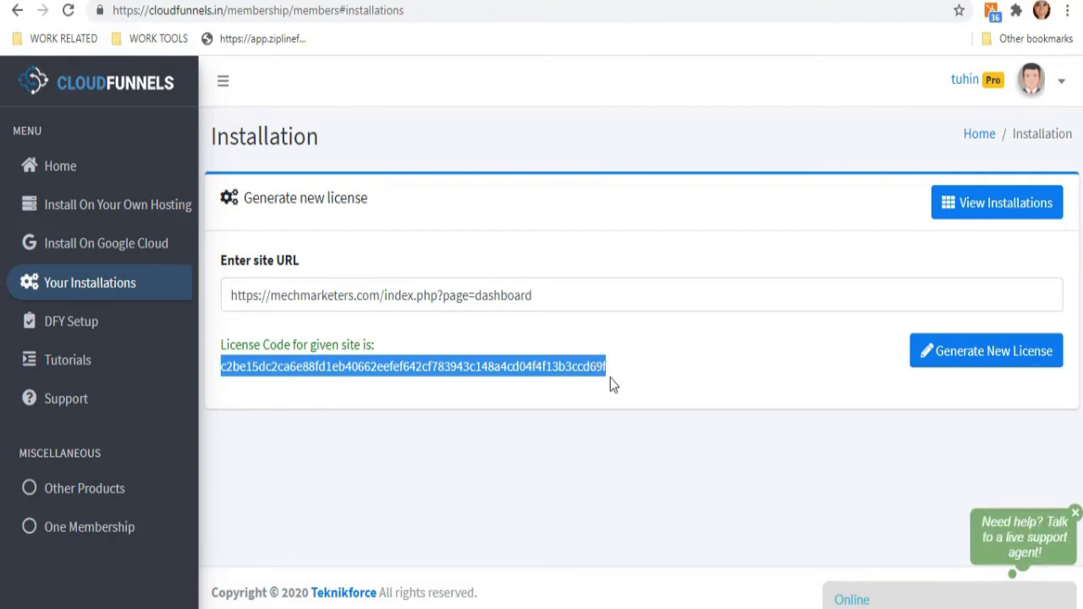
{"action": "key", "text": "ctrl+Tab"}
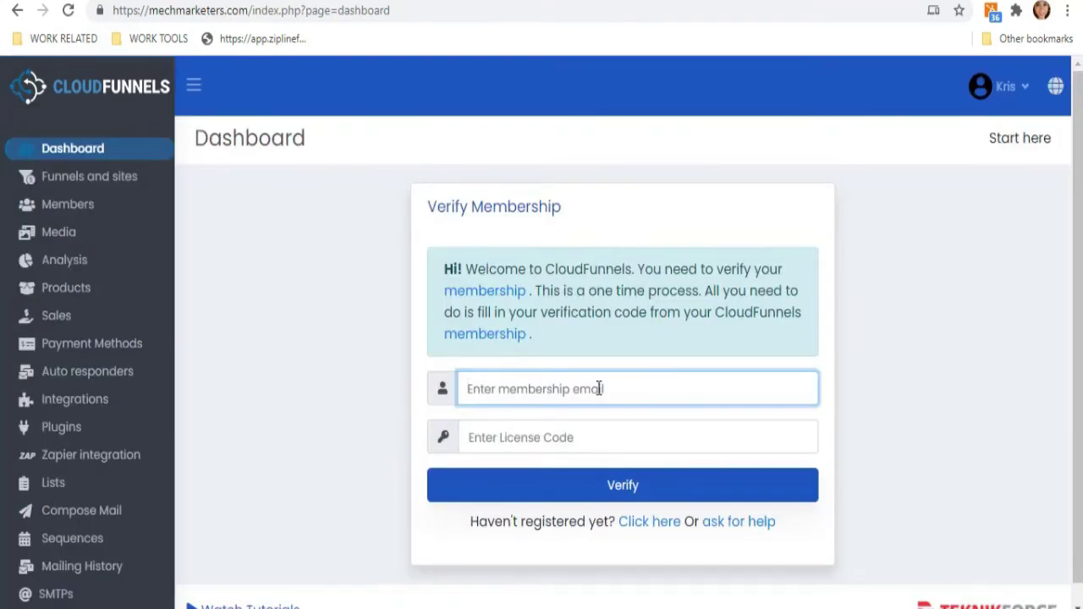
Submit the Verify Membership form with the membership e-mail and the copied license code
{"action": "key", "text": "ctrl+v"}
{"action": "type", "text": "com"}
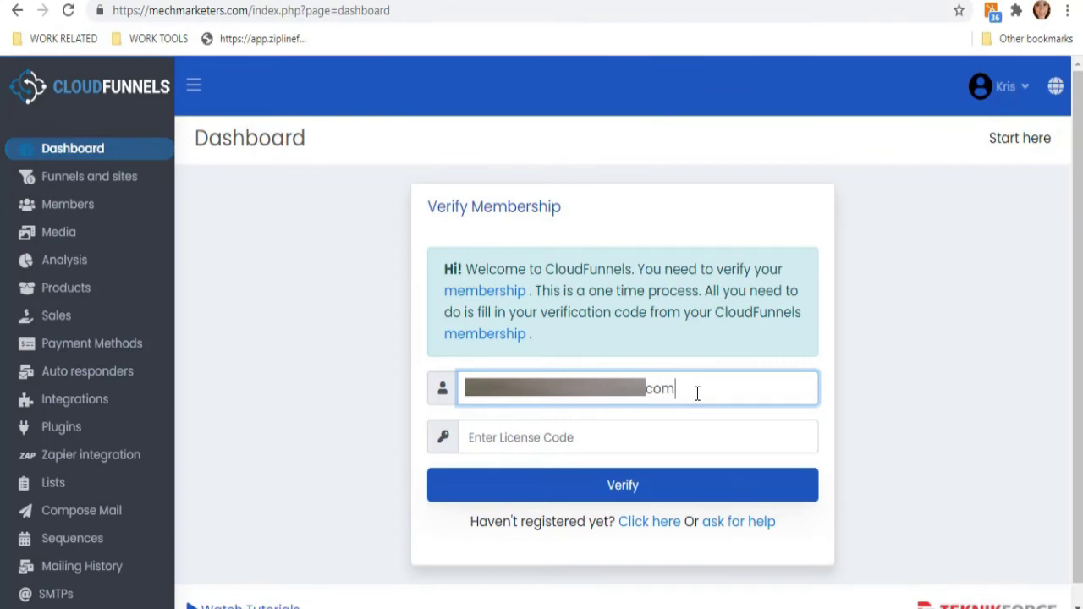
{"action": "left_click", "coordinate": [686, 437]}
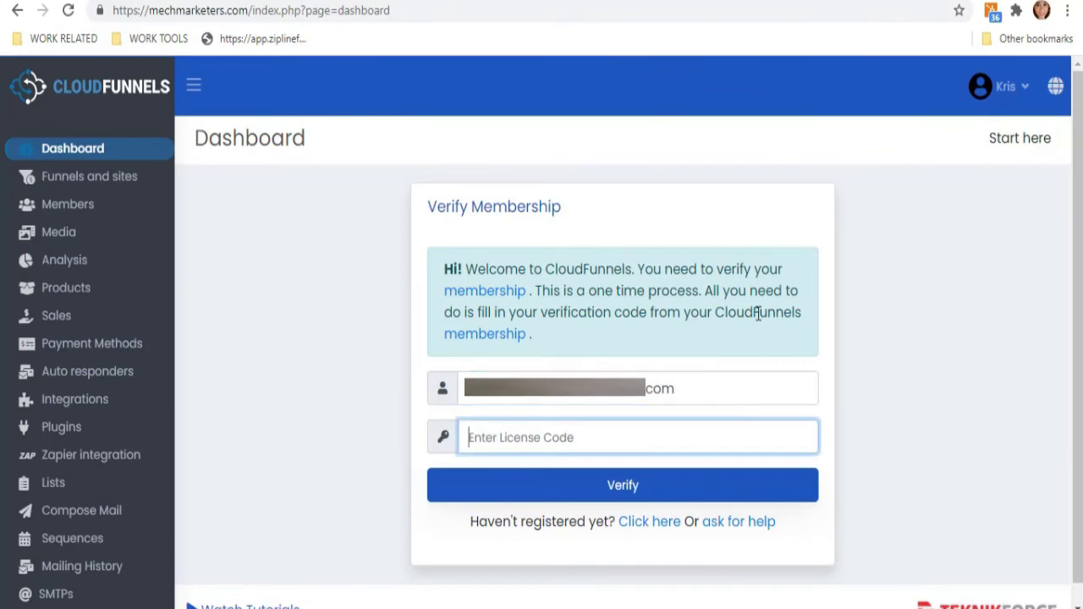
{"action": "key", "text": "ctrl+v"}
{"action": "left_click", "coordinate": [607, 489]}
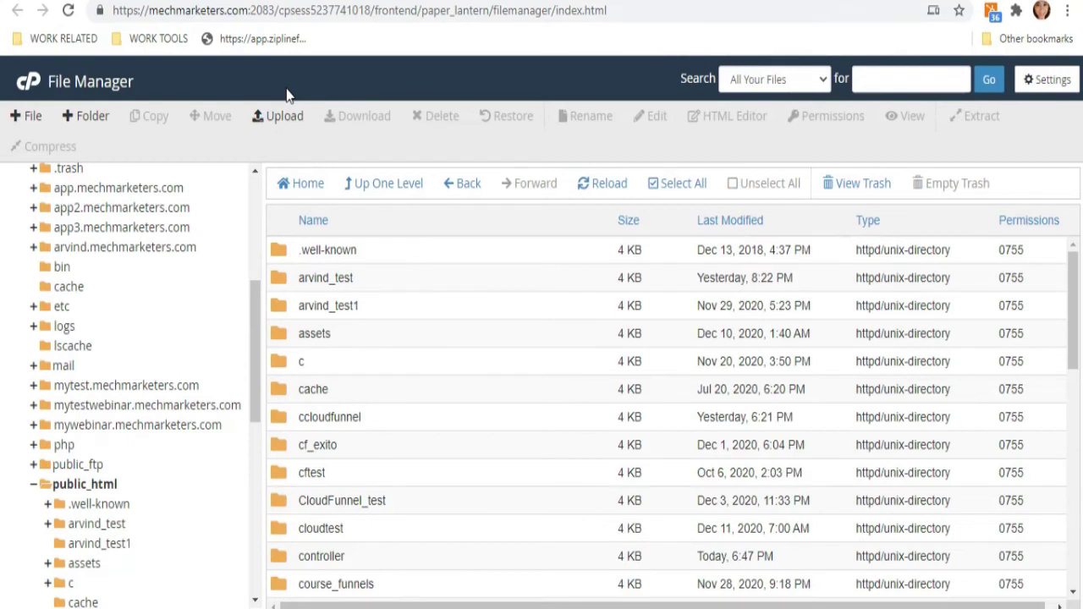
Create a new folder named CCloud in public_html
{"action": "left_click", "coordinate": [78, 118]}
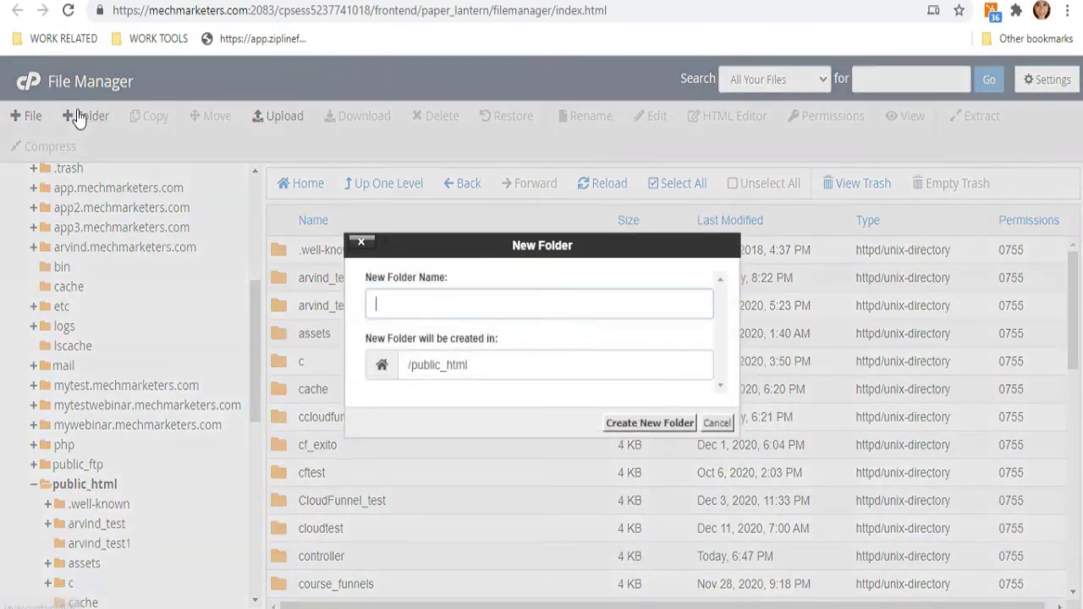
{"action": "type", "text": "CCloud"}
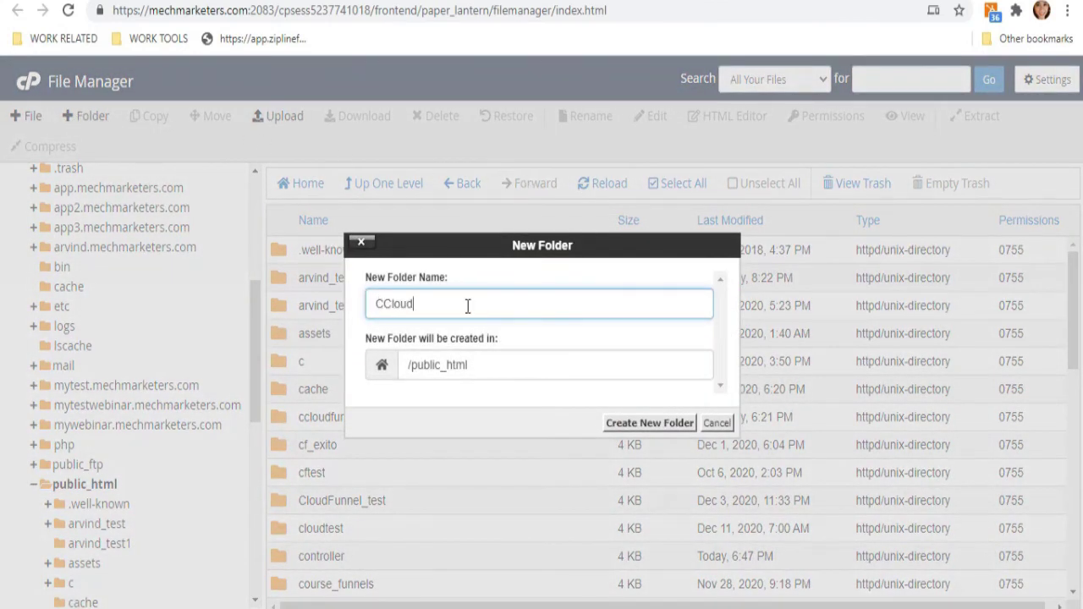
{"action": "left_click", "coordinate": [635, 423]}
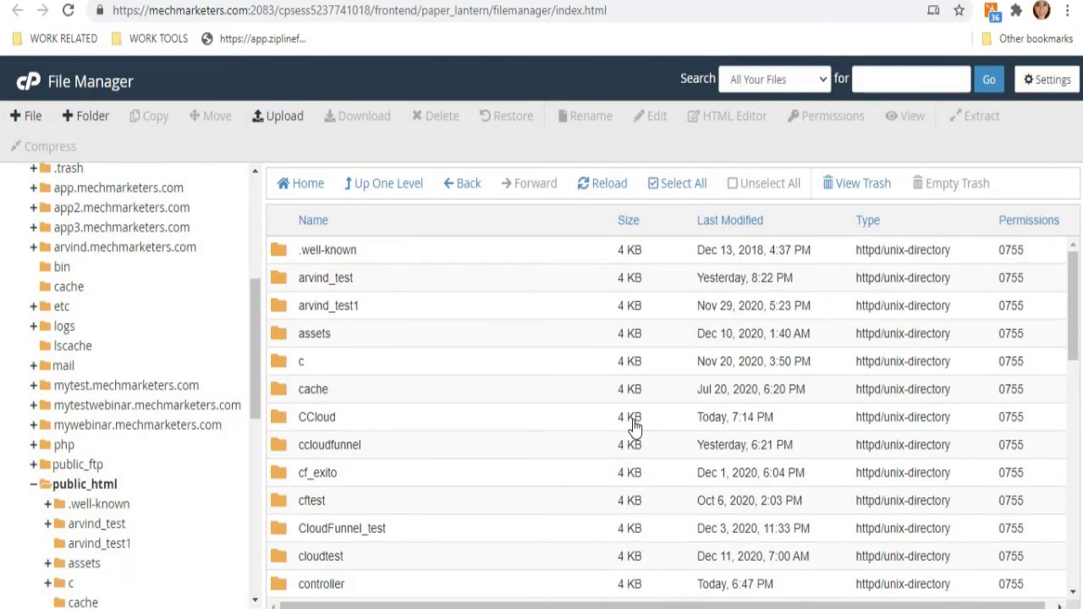
Upload the Cloud-Funnels archive into the CCloud folder
{"action": "double_click", "coordinate": [635, 427]}
{"action": "left_click", "coordinate": [277, 116]}
{"action": "left_click", "coordinate": [571, 360]}
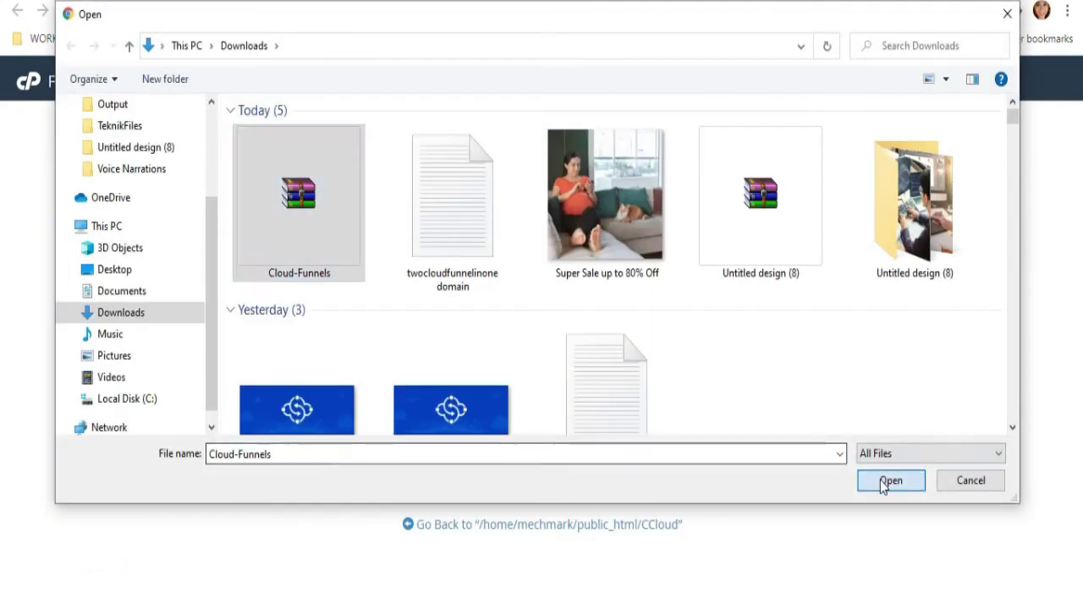
{"action": "left_click", "coordinate": [888, 481]}
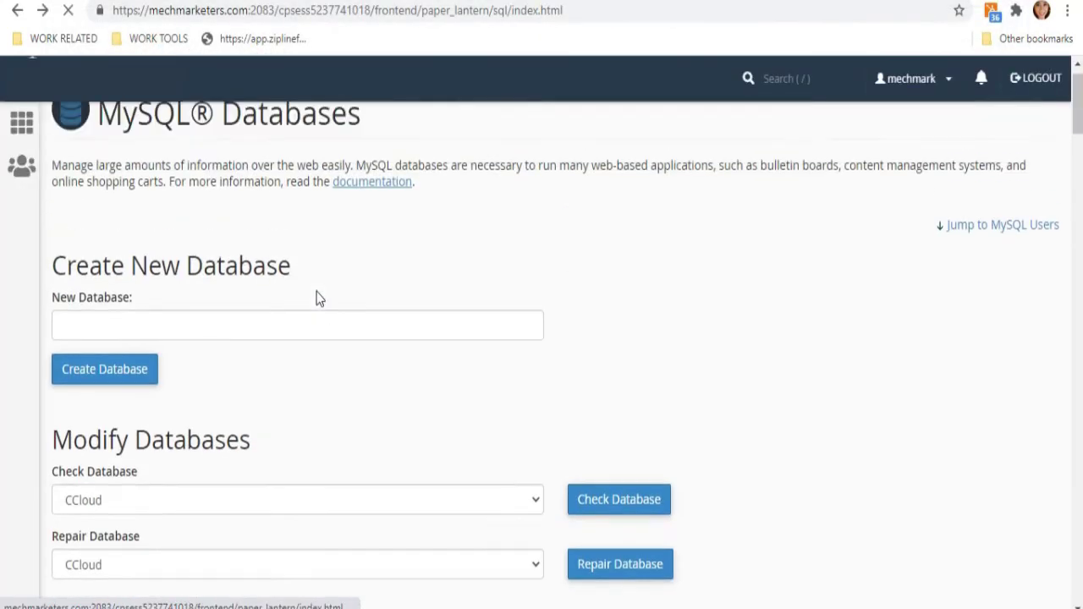
Create the MySQL database CCloudfunnels
{"action": "scroll", "coordinate": [342, 288], "scroll_direction": "down", "scroll_amount": 1}
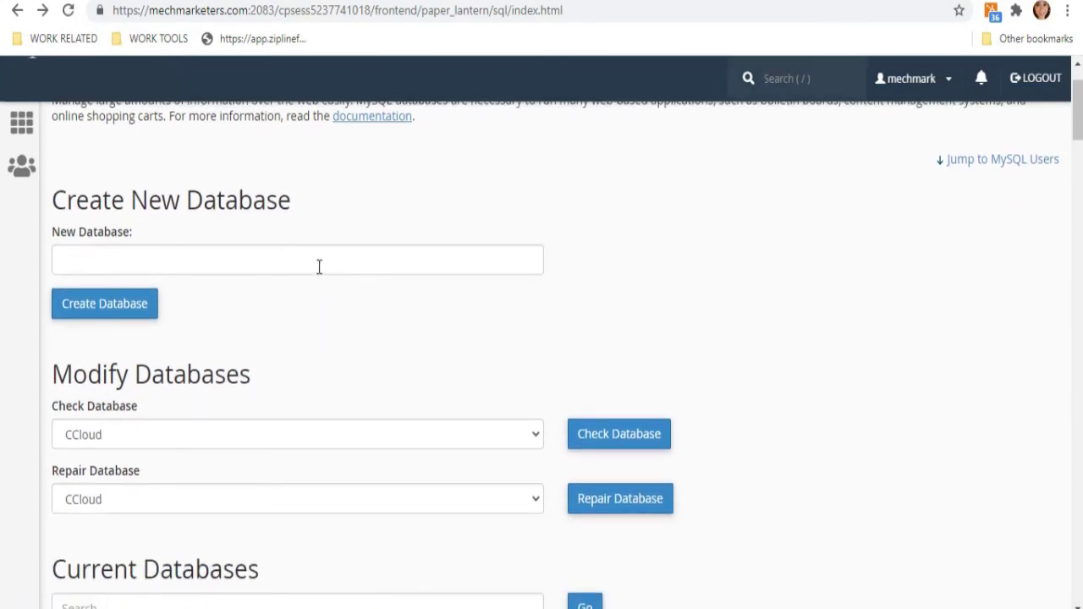
{"action": "left_click", "coordinate": [201, 253]}
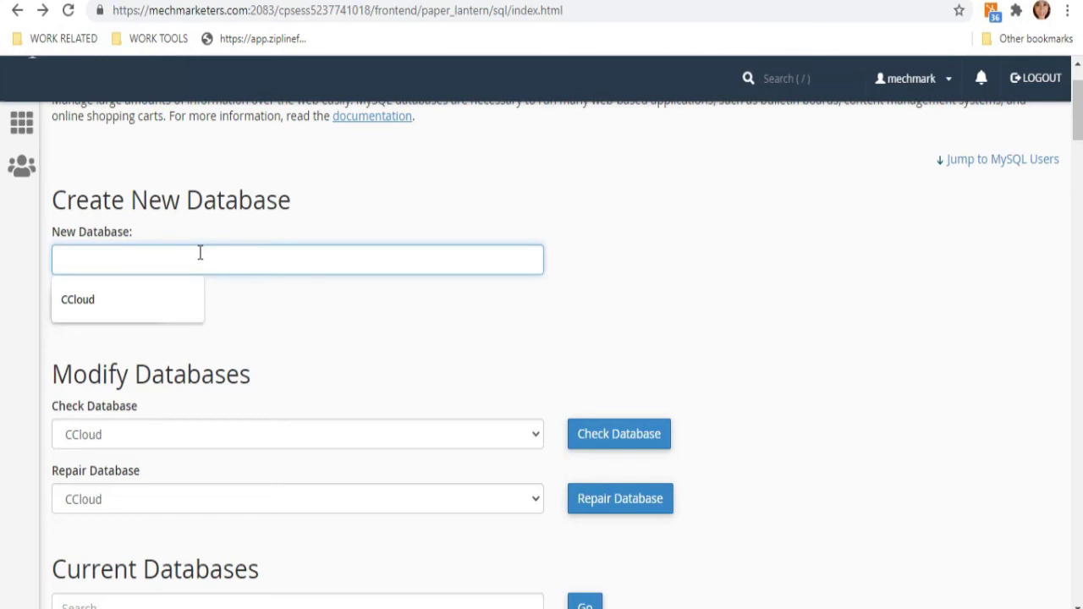
{"action": "type", "text": "CCloudfunnels"}
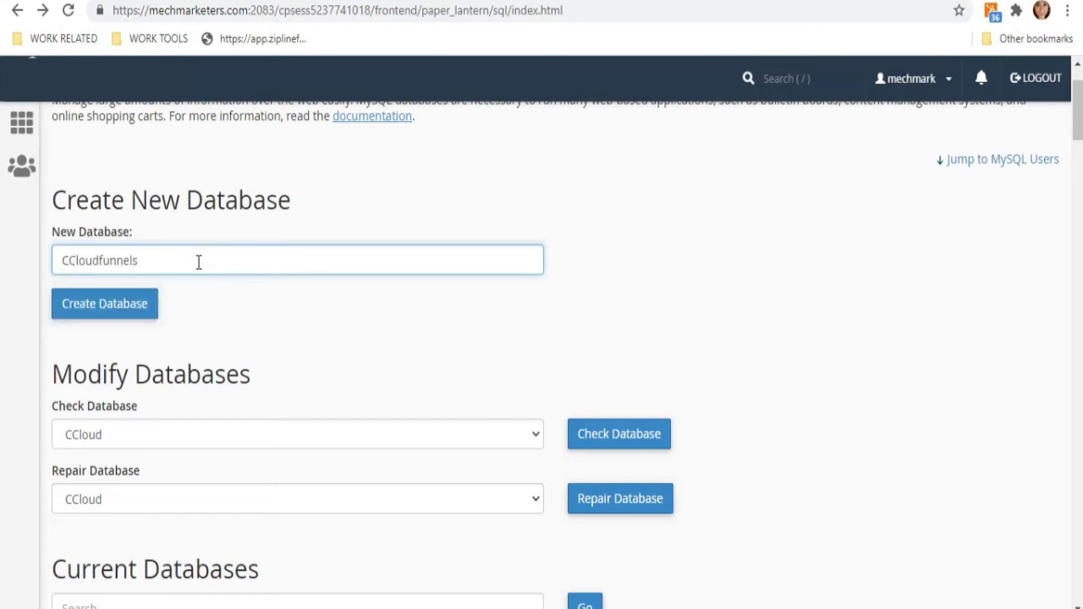
{"action": "left_click", "coordinate": [145, 304]}
{"action": "left_click", "coordinate": [542, 263]}
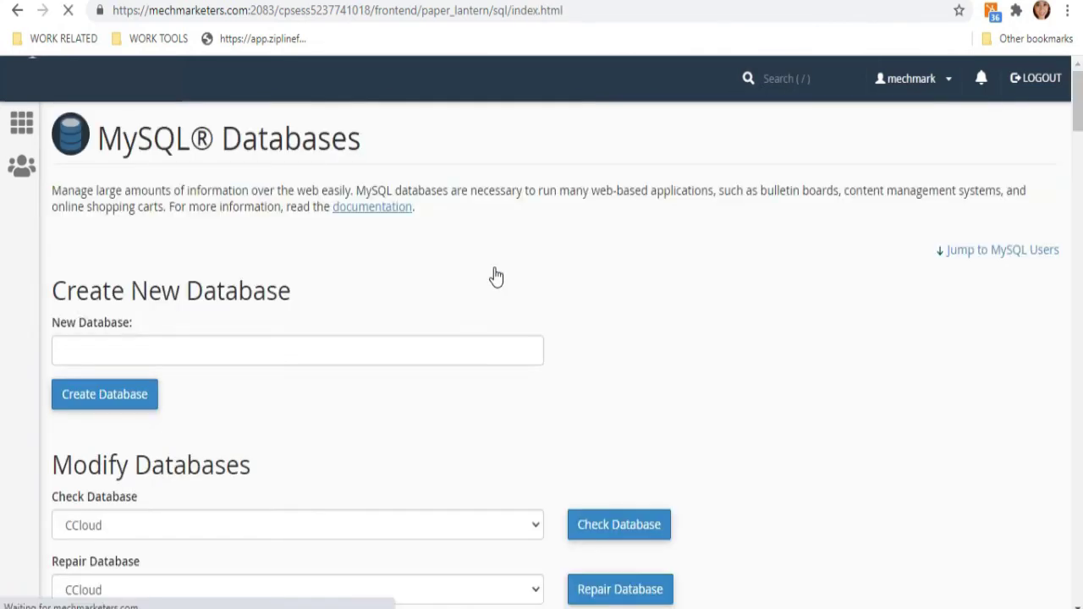
Add the database user Ccloudfunnels with a generated strong password
{"action": "scroll", "coordinate": [496, 276], "scroll_direction": "down", "scroll_amount": 15}
{"action": "left_click", "coordinate": [83, 269]}
{"action": "type", "text": "CCloudfunnels"}
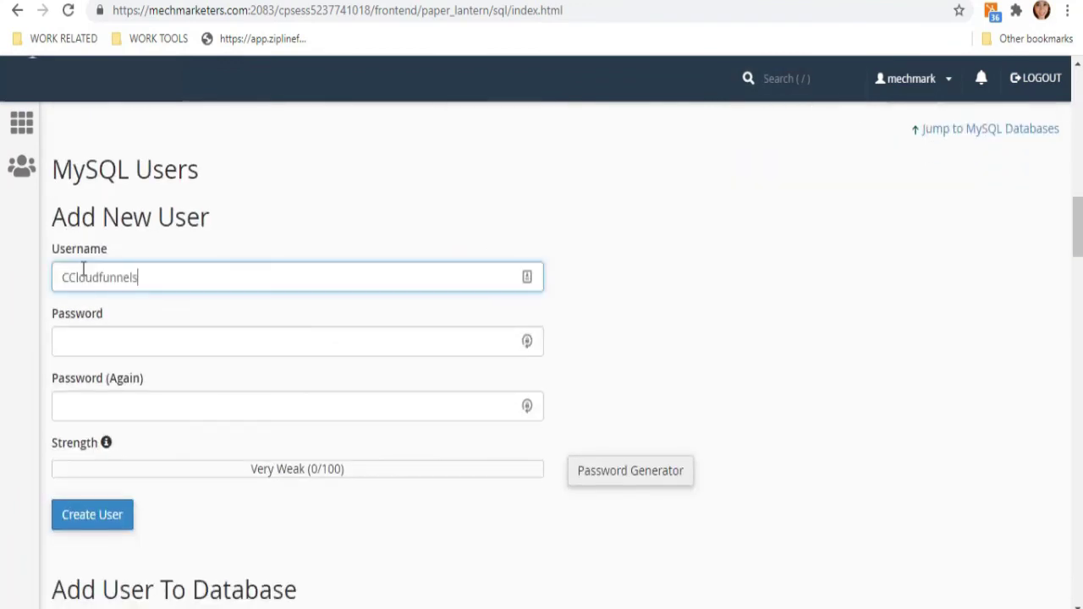
{"action": "left_click", "coordinate": [107, 342]}
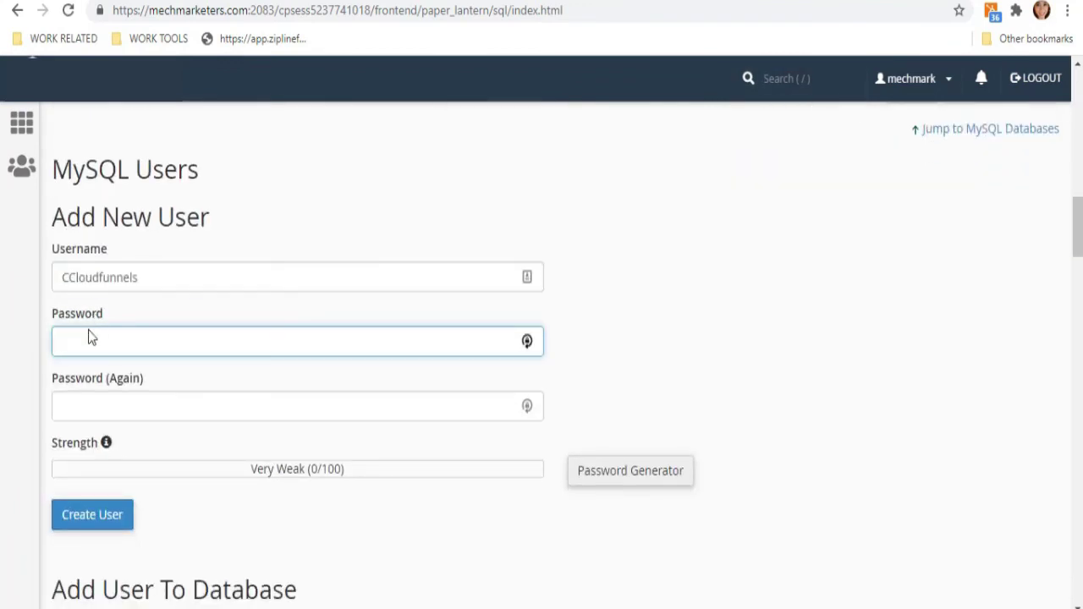
{"action": "left_click", "coordinate": [624, 483]}
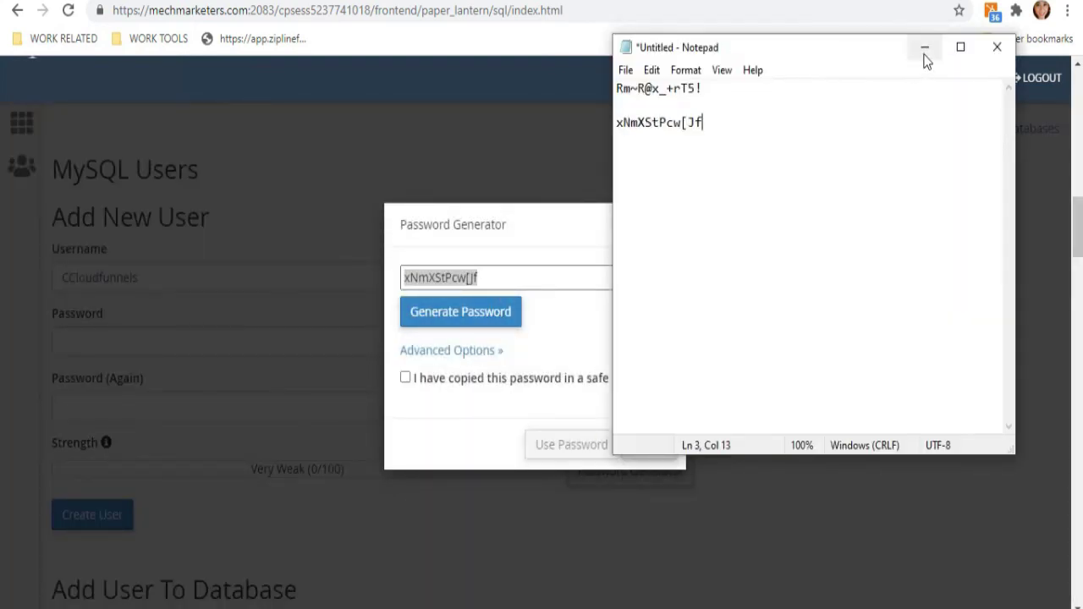
{"action": "left_click", "coordinate": [920, 48]}
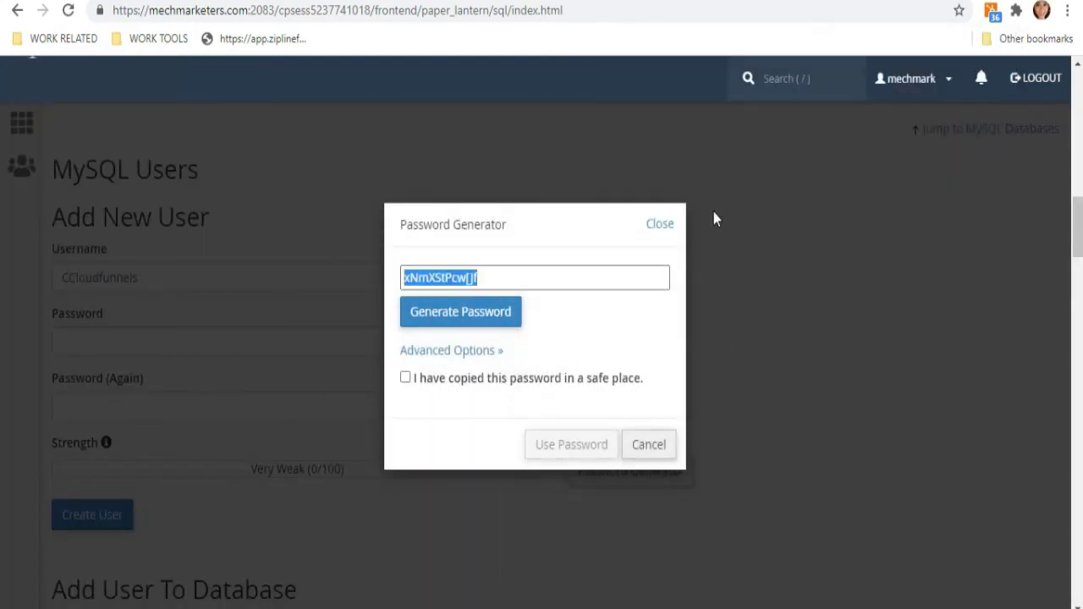
{"action": "left_click", "coordinate": [406, 377]}
{"action": "left_click", "coordinate": [571, 444]}
{"action": "left_click", "coordinate": [106, 514]}
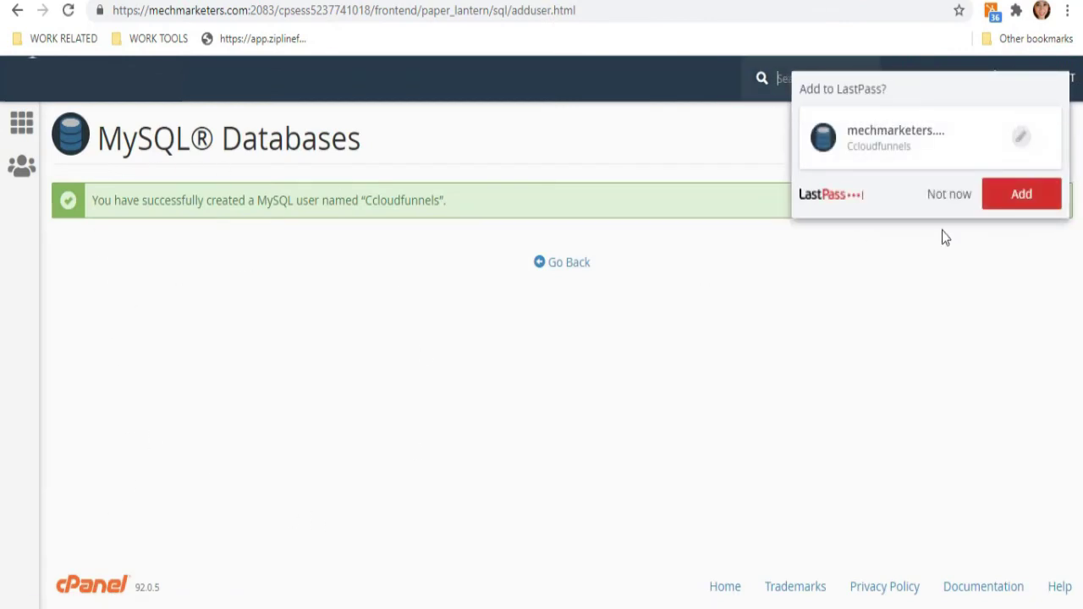
Add the Ccloudfunnels user to the CCloud database
{"action": "left_click", "coordinate": [945, 206]}
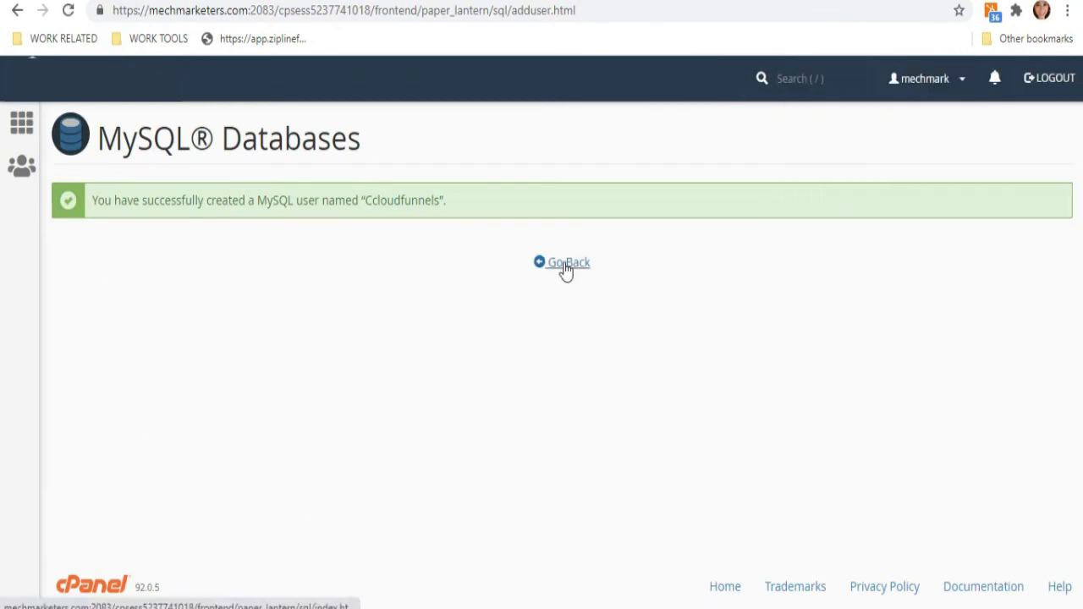
{"action": "left_click", "coordinate": [566, 268]}
{"action": "scroll", "coordinate": [554, 272], "scroll_direction": "down", "scroll_amount": 15}
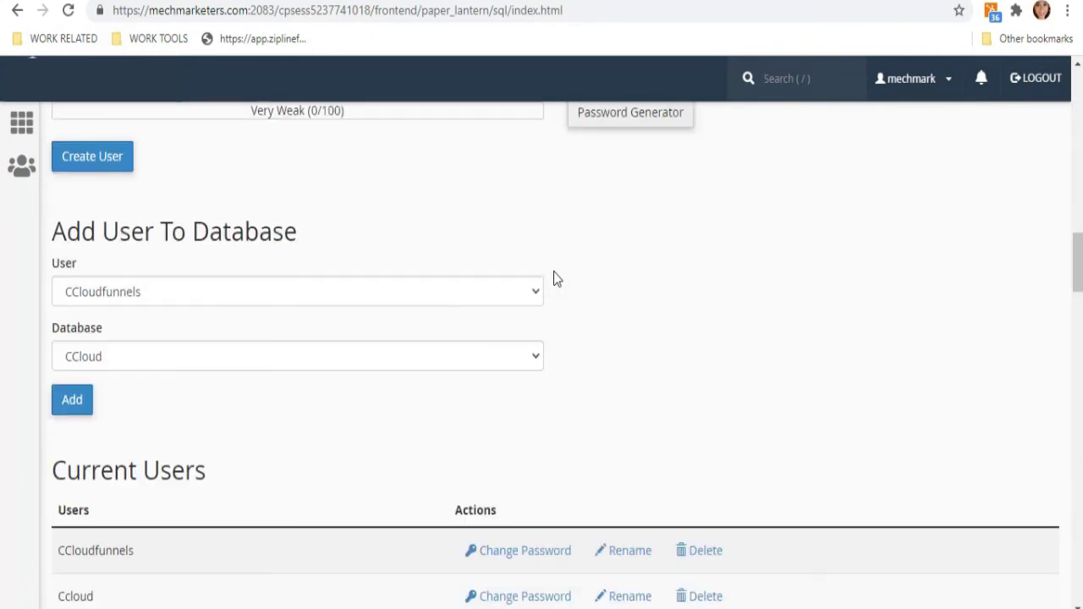
{"action": "left_click_drag", "start_coordinate": [50, 236], "coordinate": [411, 249]}
{"action": "left_click", "coordinate": [409, 250]}
{"action": "left_click", "coordinate": [398, 291]}
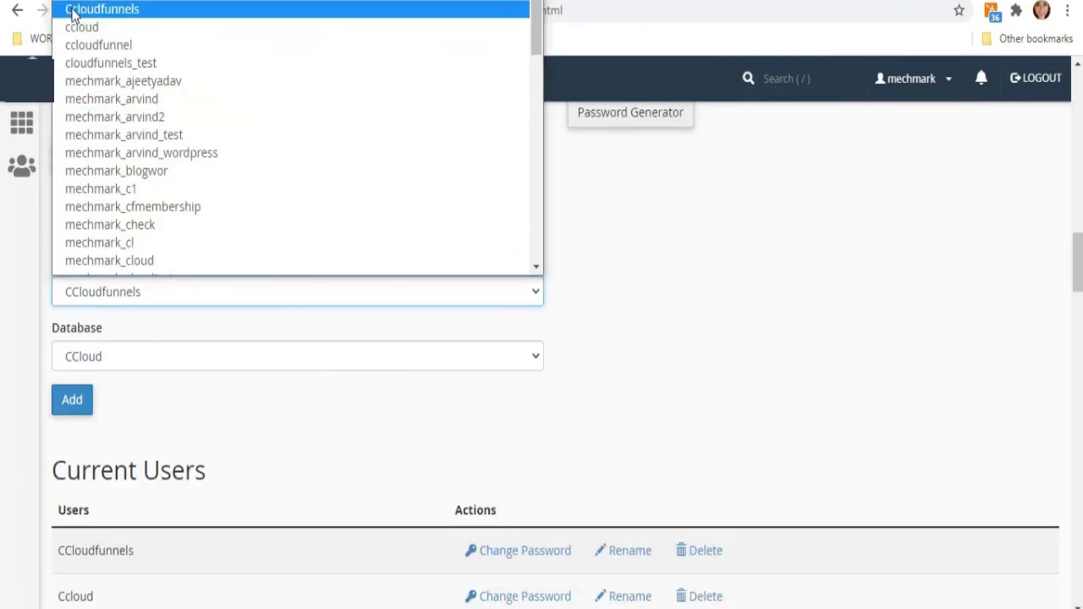
{"action": "left_click", "coordinate": [72, 8]}
{"action": "left_click", "coordinate": [68, 408]}
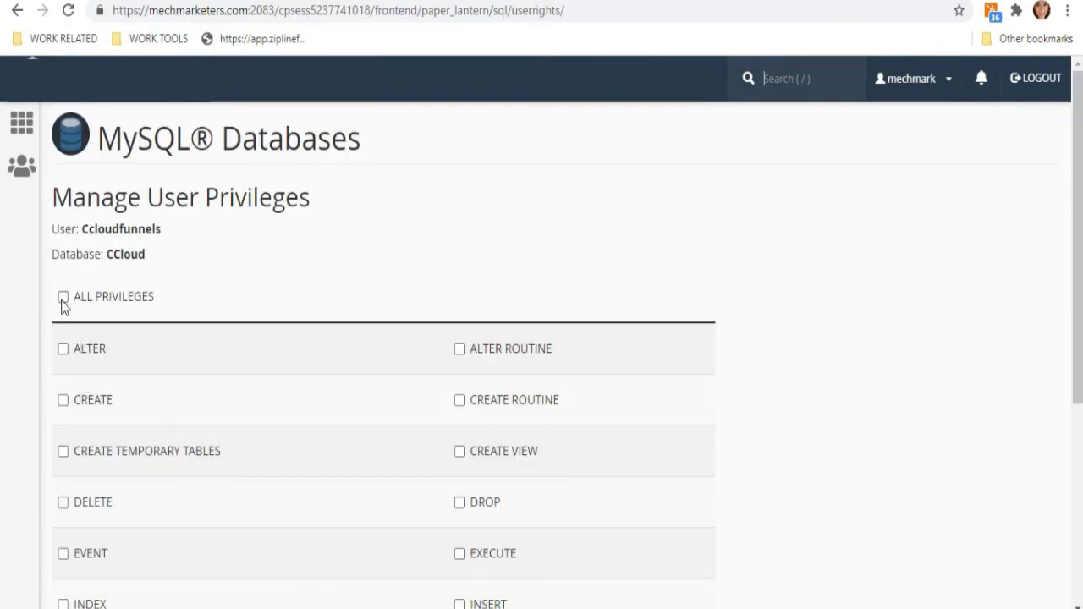
Grant the user ALL PRIVILEGES on CCloud and save the changes
{"action": "left_click", "coordinate": [63, 301]}
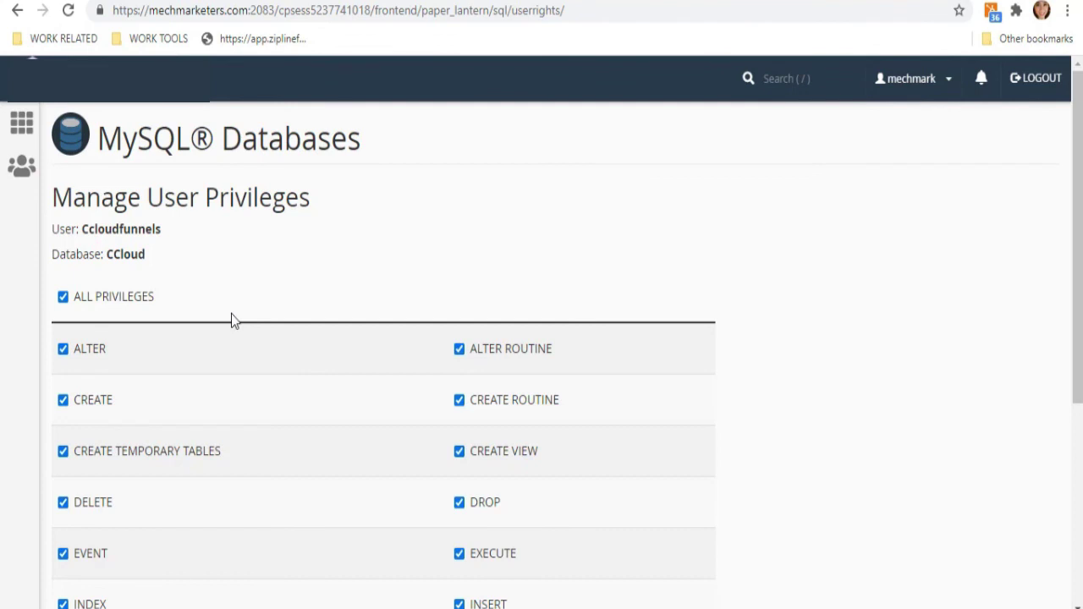
{"action": "scroll", "coordinate": [231, 315], "scroll_direction": "down", "scroll_amount": 4}
{"action": "left_click", "coordinate": [140, 481]}
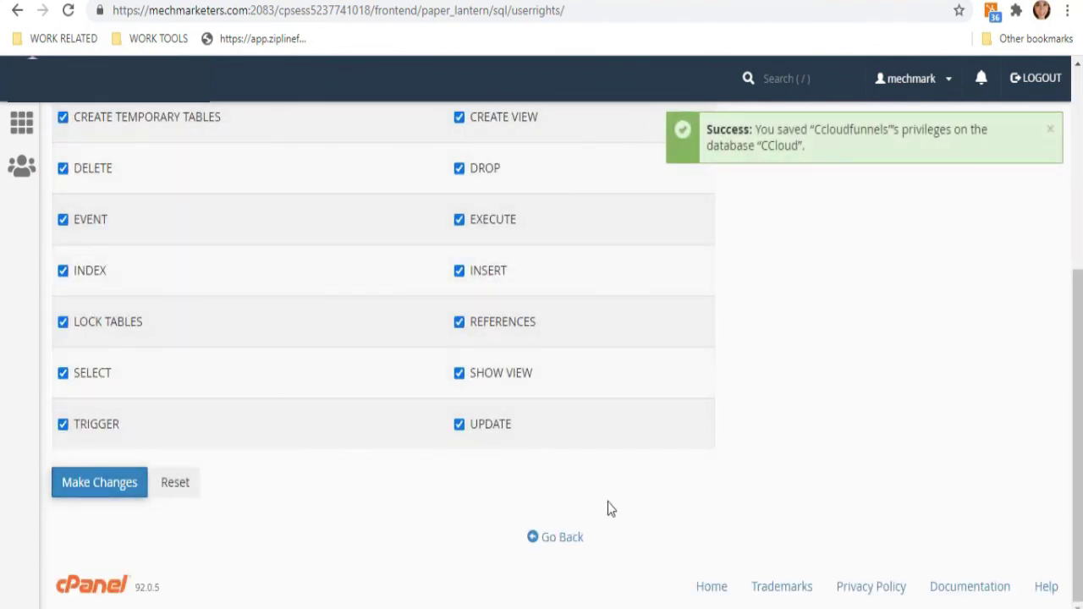
{"action": "scroll", "coordinate": [174, 259], "scroll_direction": "up", "scroll_amount": 4}
{"action": "scroll", "coordinate": [433, 316], "scroll_direction": "down", "scroll_amount": 3}
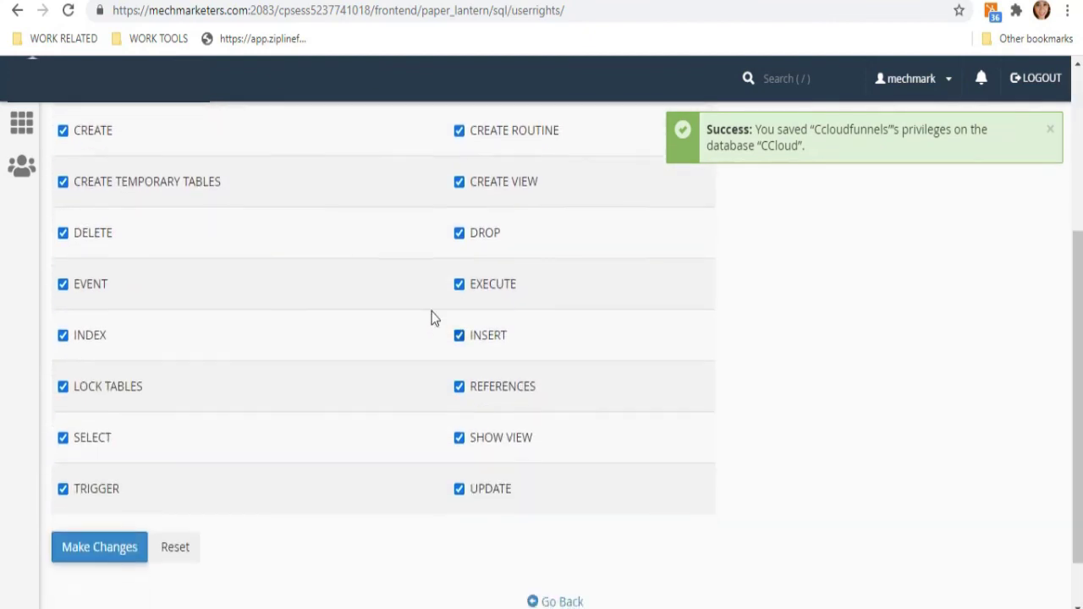
{"action": "scroll", "coordinate": [421, 241], "scroll_direction": "up", "scroll_amount": 3}
{"action": "scroll", "coordinate": [457, 356], "scroll_direction": "down", "scroll_amount": 3}
{"action": "scroll", "coordinate": [456, 356], "scroll_direction": "up", "scroll_amount": 2}
{"action": "scroll", "coordinate": [456, 358], "scroll_direction": "up", "scroll_amount": 1}
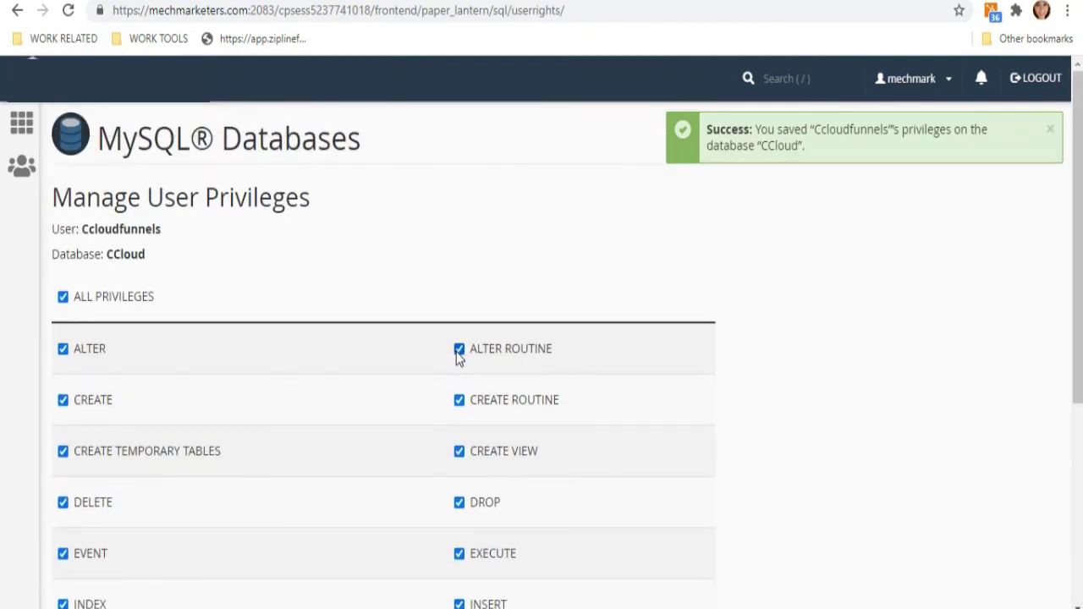
{"action": "scroll", "coordinate": [457, 357], "scroll_direction": "down", "scroll_amount": 5}
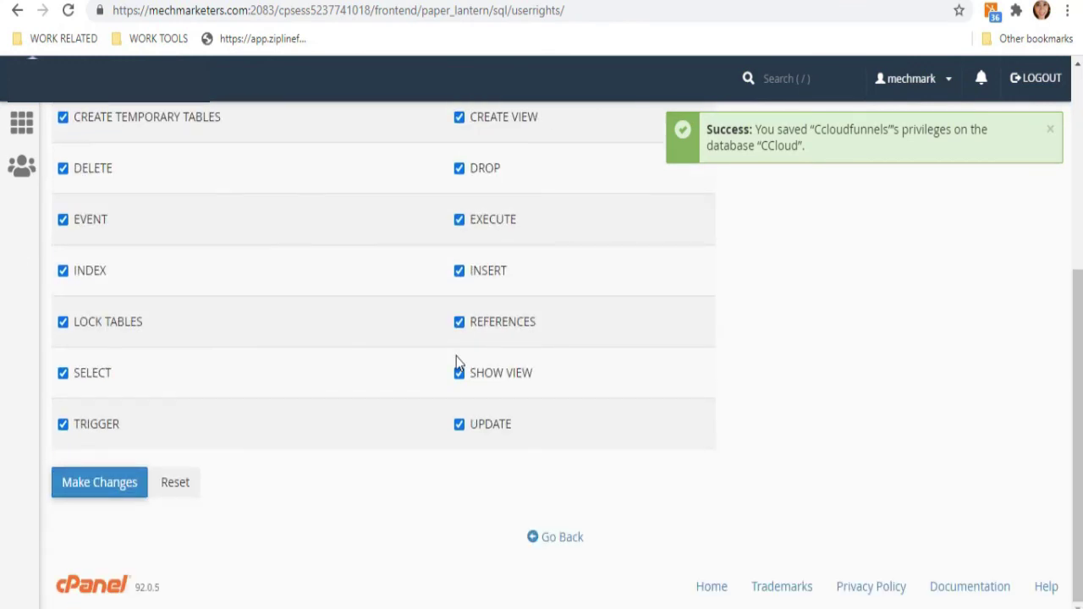